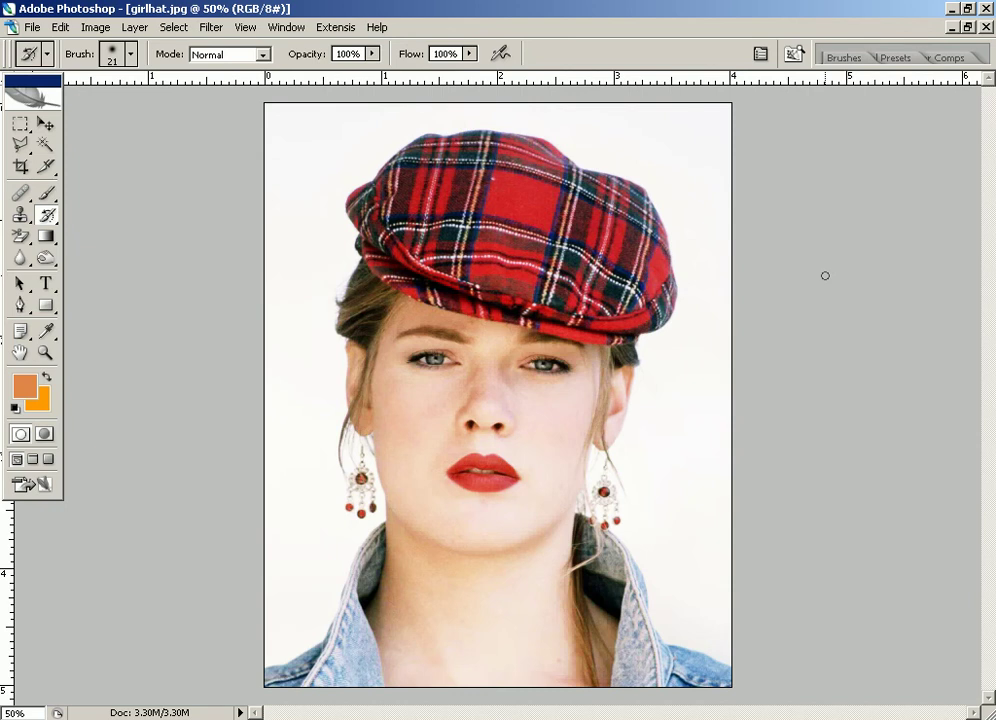
Select the Background Eraser and confirm a 175 px brush with 70% hardness.
left_click(21, 237)
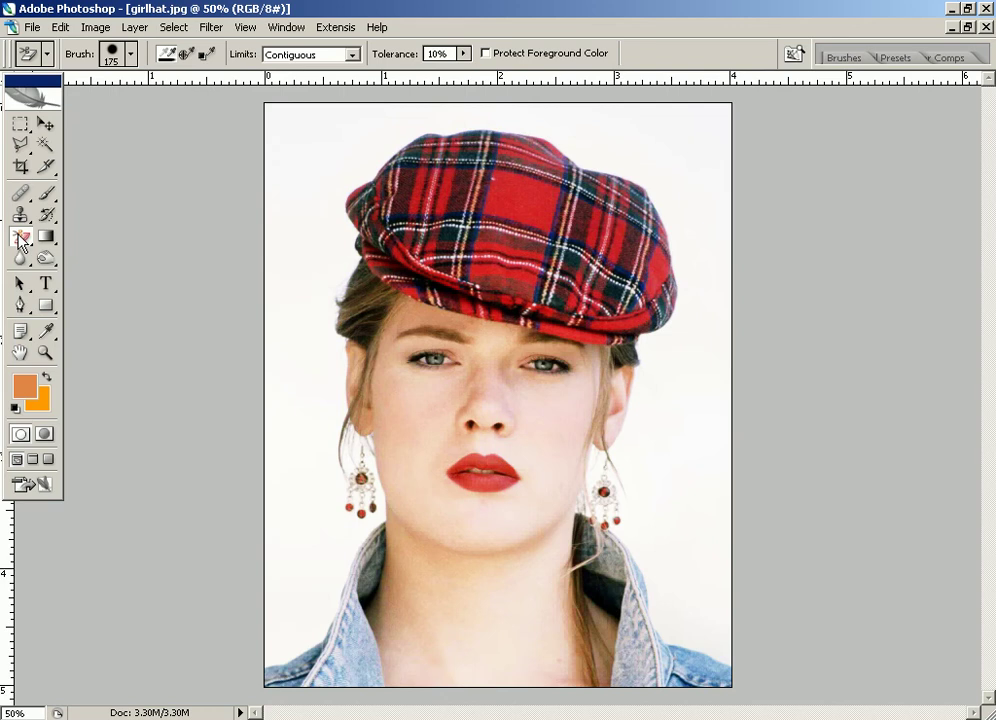
left_click(122, 54)
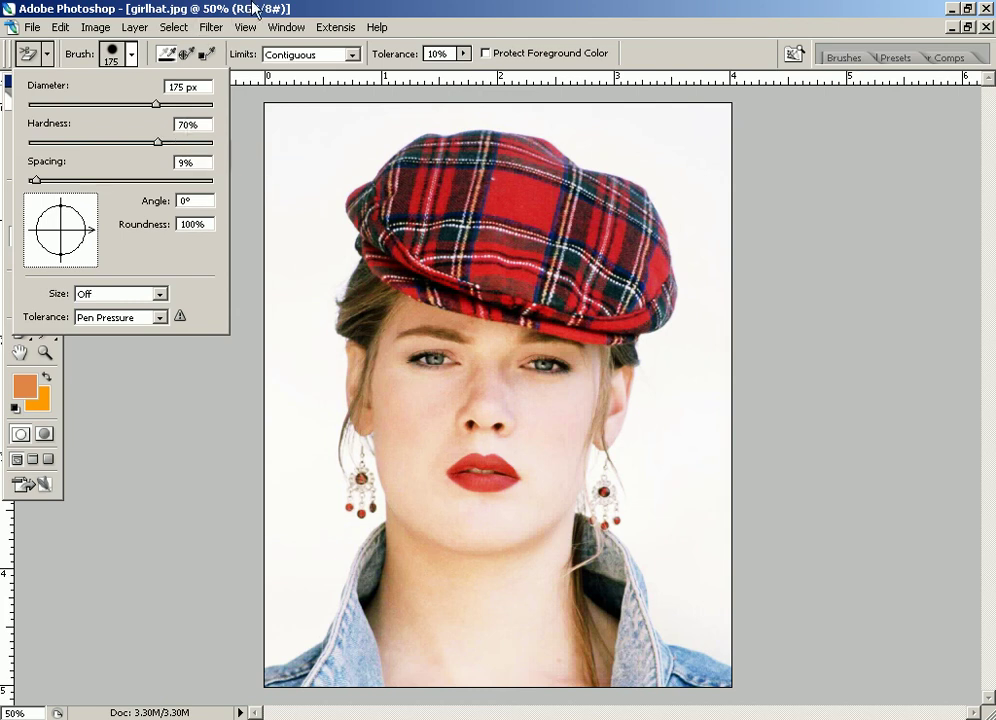
left_click(318, 8)
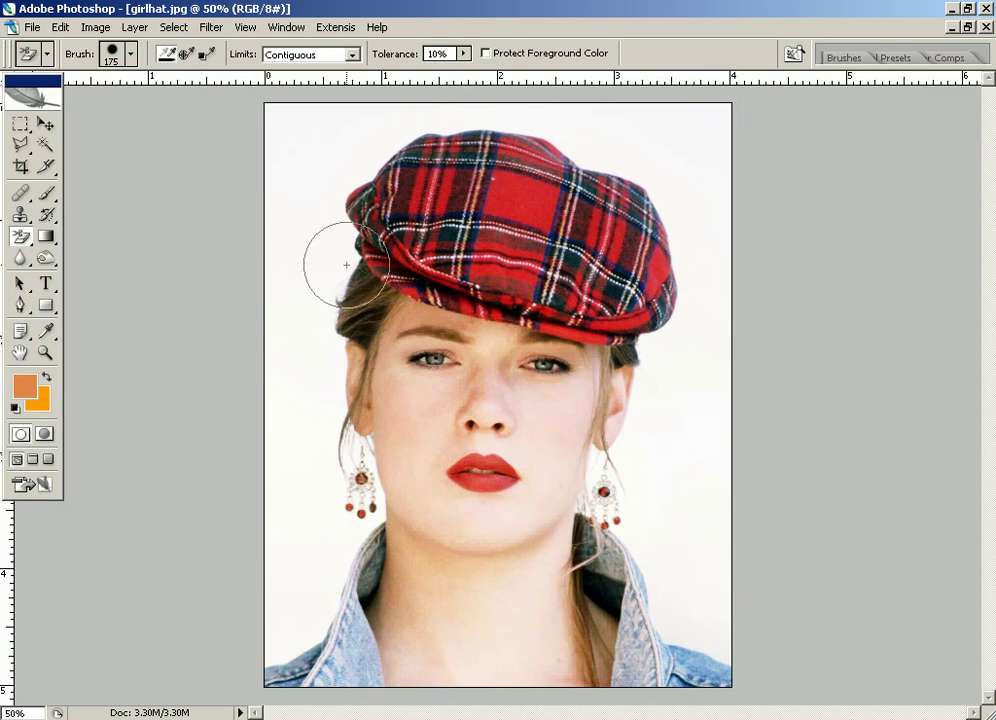
Erase the white background left of the hat, along its top, and down the right side.
left_click_drag(346, 265, 329, 262)
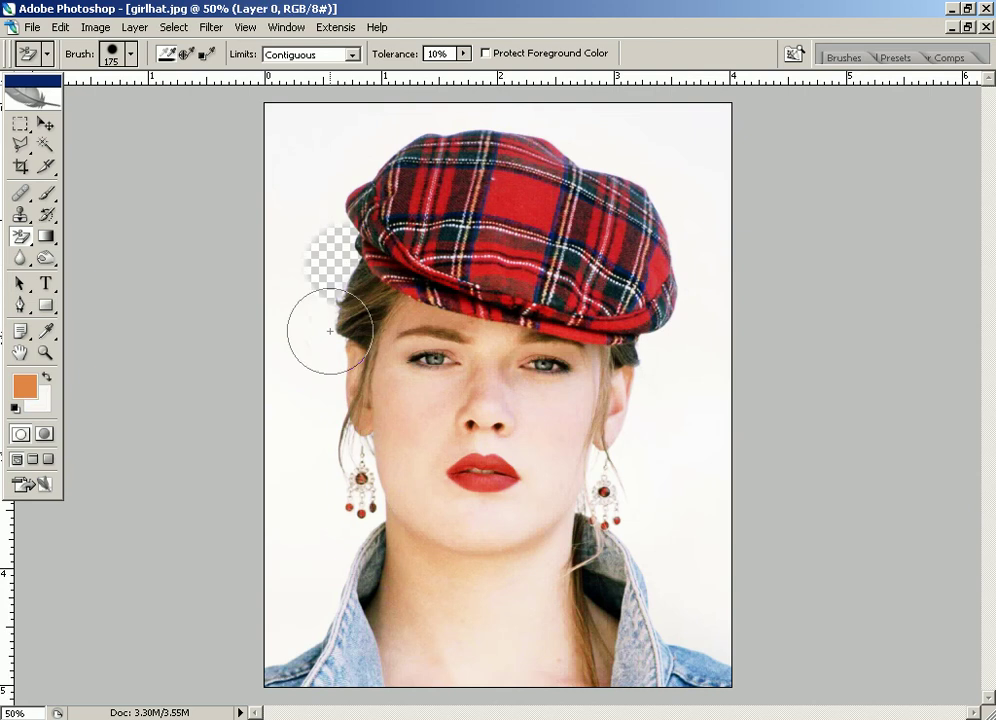
left_click_drag(322, 333, 324, 290)
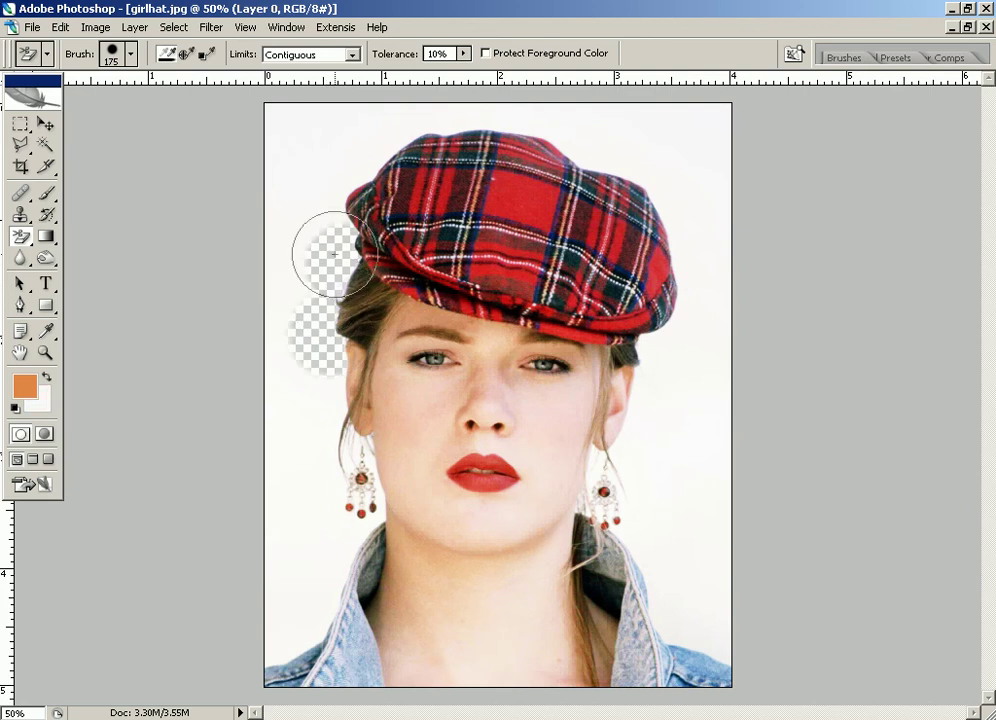
left_click(331, 206)
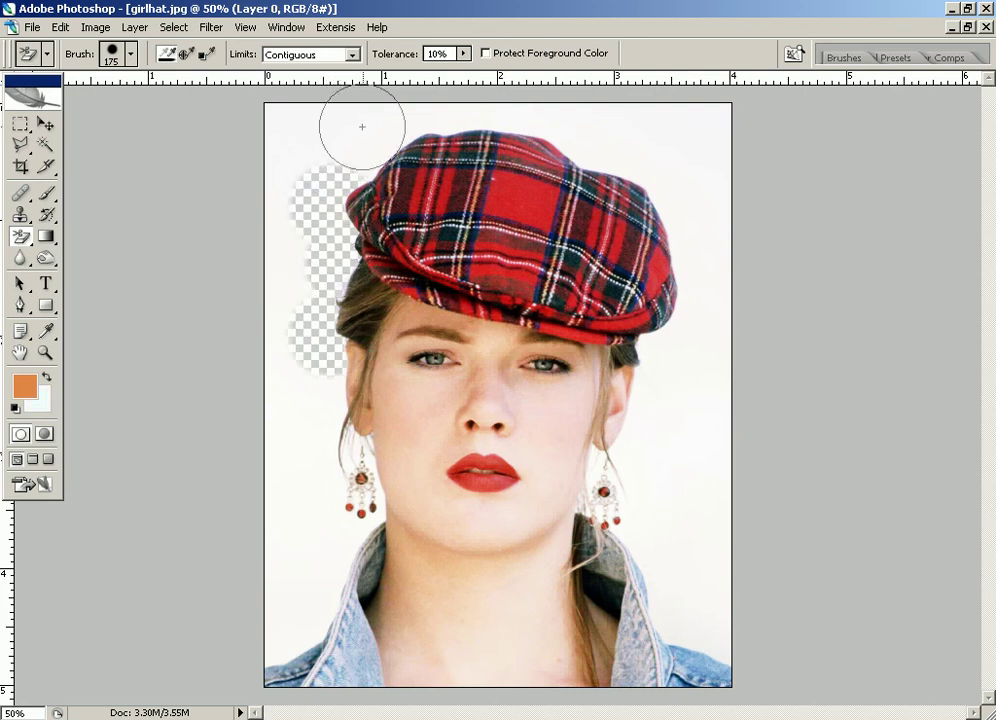
mouse_move(362, 149)
left_mouse_down()
mouse_move(382, 148)
mouse_move(425, 100)
mouse_move(418, 89)
mouse_move(396, 100)
left_mouse_up()
mouse_move(526, 124)
left_mouse_down()
mouse_move(511, 100)
mouse_move(574, 111)
mouse_move(603, 155)
left_mouse_up()
mouse_move(667, 156)
left_mouse_down()
mouse_move(667, 167)
mouse_move(645, 156)
left_mouse_up()
mouse_move(697, 256)
left_mouse_down()
mouse_move(696, 240)
mouse_move(696, 311)
mouse_move(647, 392)
mouse_move(638, 456)
mouse_move(605, 472)
mouse_move(629, 533)
mouse_move(651, 544)
mouse_move(661, 594)
mouse_move(689, 600)
mouse_move(719, 646)
left_mouse_up()
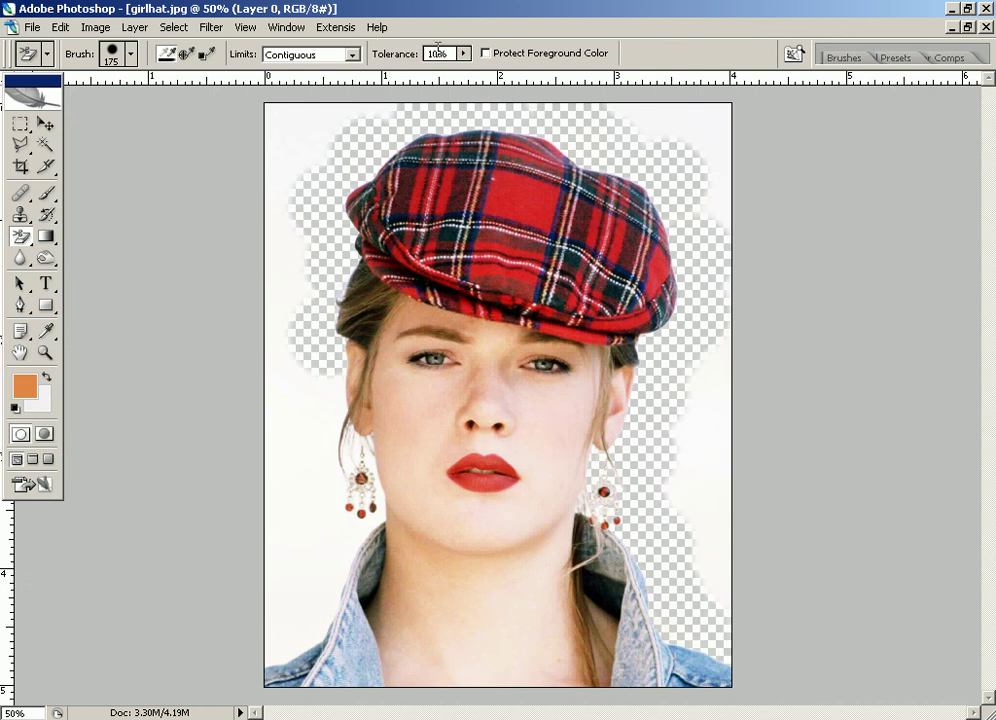
Try 50% tolerance near the left earring, undo it, then erase around the earring at 10%.
type("50")
key("Return")
left_click(372, 463)
mouse_move(372, 463)
left_mouse_down()
mouse_move(400, 440)
mouse_move(403, 475)
left_mouse_up()
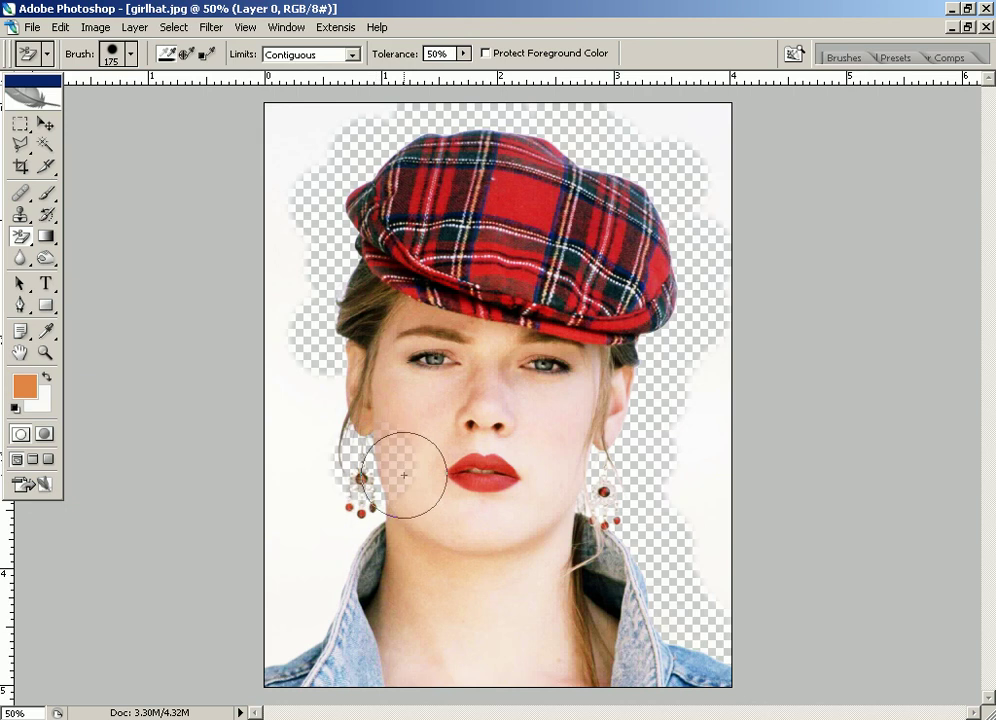
key("ctrl+z")
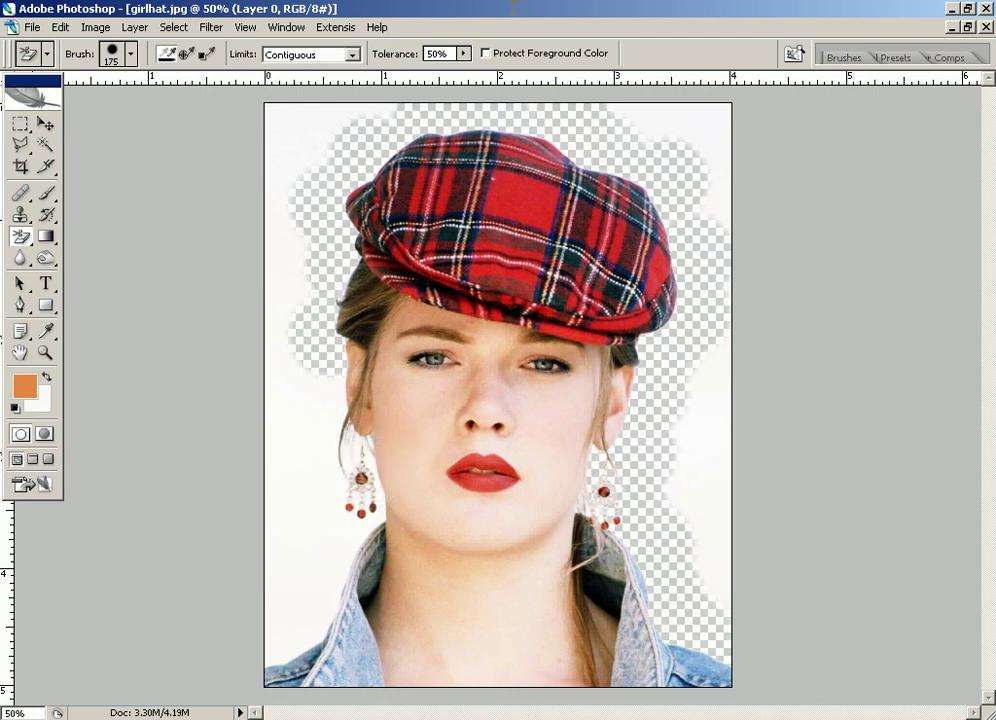
double_click(437, 53)
type("10")
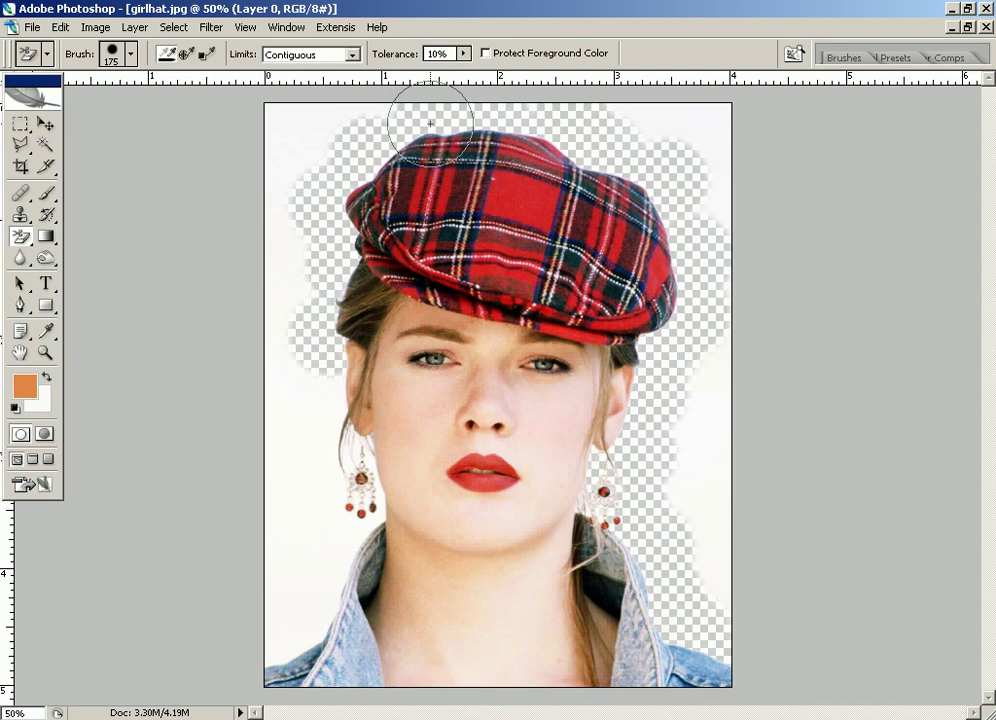
mouse_move(378, 433)
left_mouse_down()
mouse_move(367, 461)
mouse_move(327, 402)
mouse_move(333, 444)
mouse_move(353, 451)
mouse_move(333, 516)
mouse_move(345, 500)
mouse_move(357, 514)
mouse_move(294, 633)
mouse_move(262, 649)
mouse_move(278, 627)
left_mouse_up()
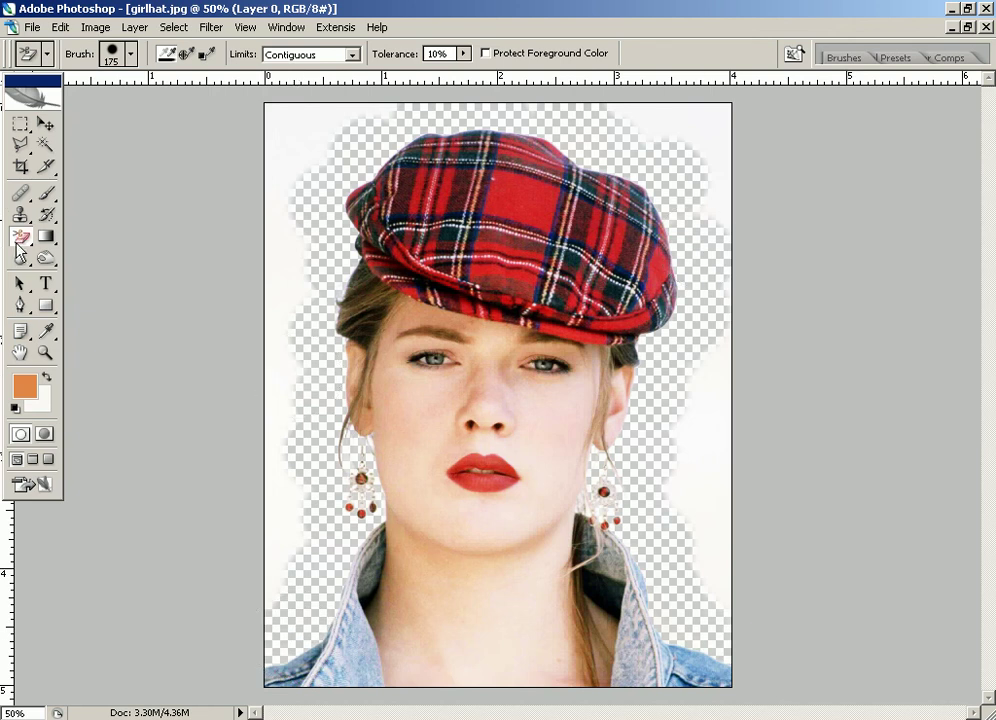
Use the Magic Eraser to clear the white areas at left, top-right and right.
left_click_drag(20, 236, 104, 272)
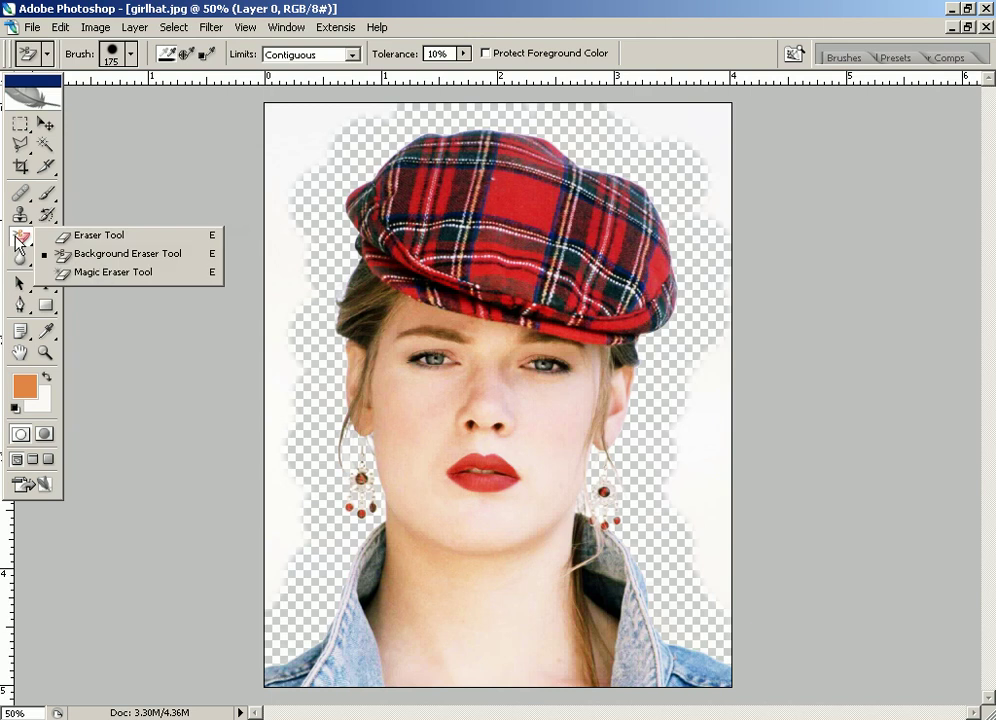
left_click(104, 272)
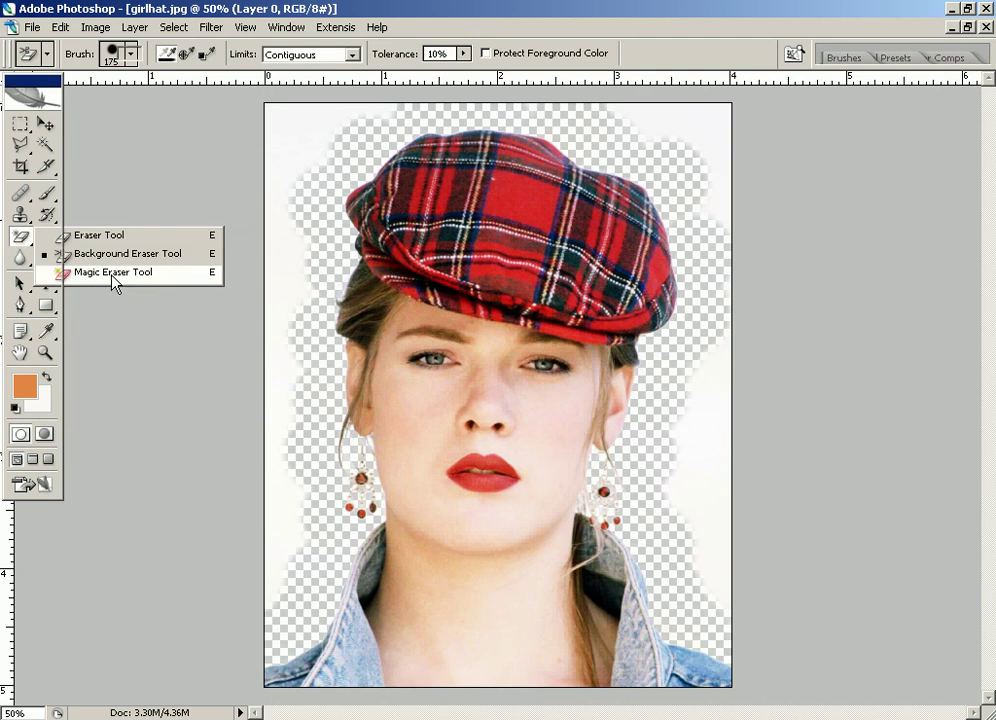
left_click(289, 135)
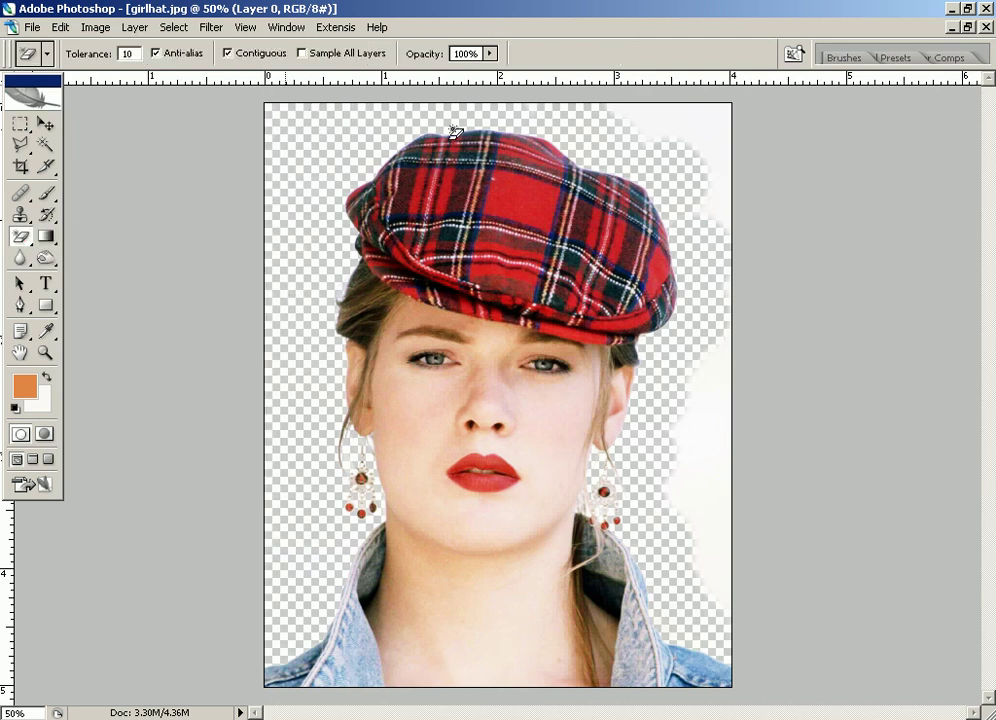
left_click(707, 122)
left_click(729, 415)
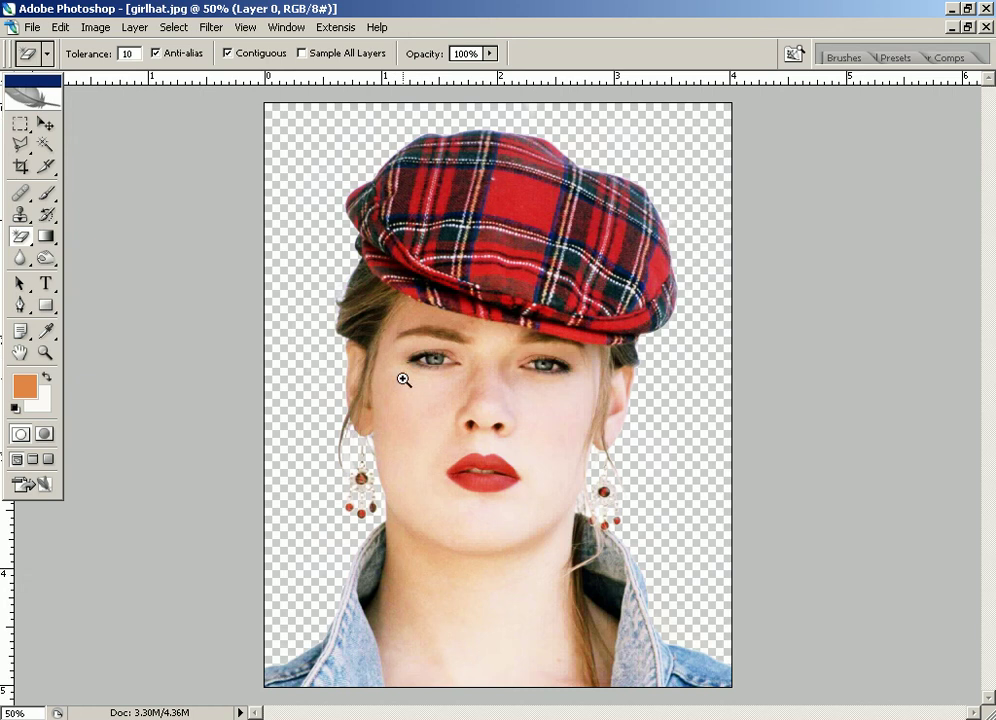
Zoom in to inspect both earrings and the cheek, then zoom back out.
left_click_drag(321, 386, 456, 534)
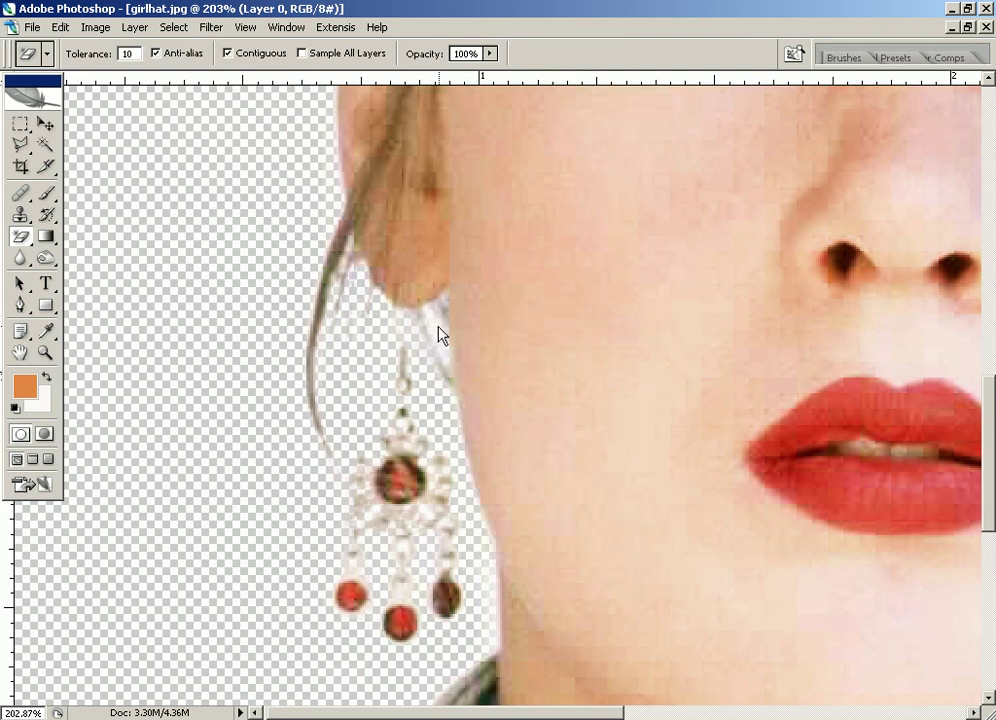
key("space")
left_click_drag(265, 348, 322, 344)
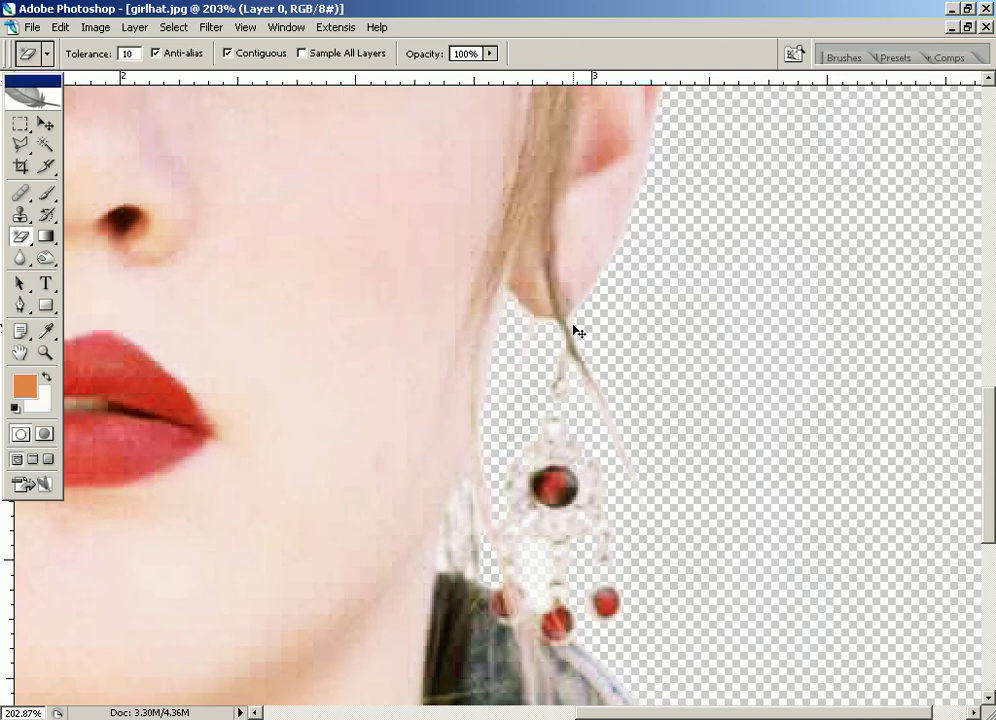
key("ctrl+minus")
key("ctrl+minus")
key("ctrl+minus")
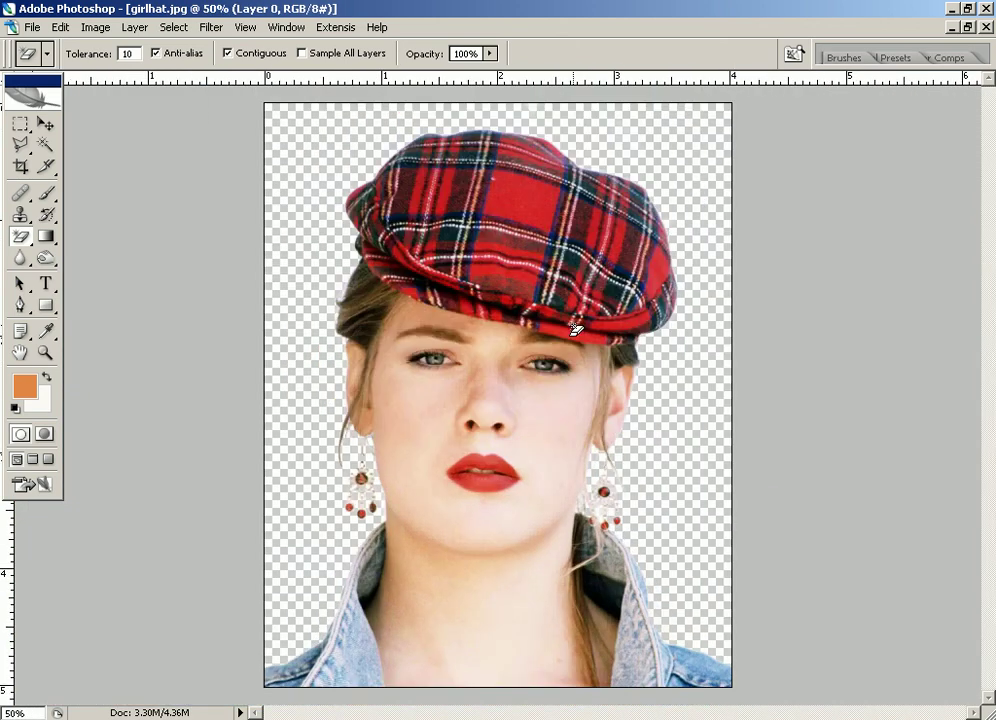
Bring up the second portrait FH3K1433_finish2.jpg and select the Background Eraser with its brush checked.
left_click(967, 27)
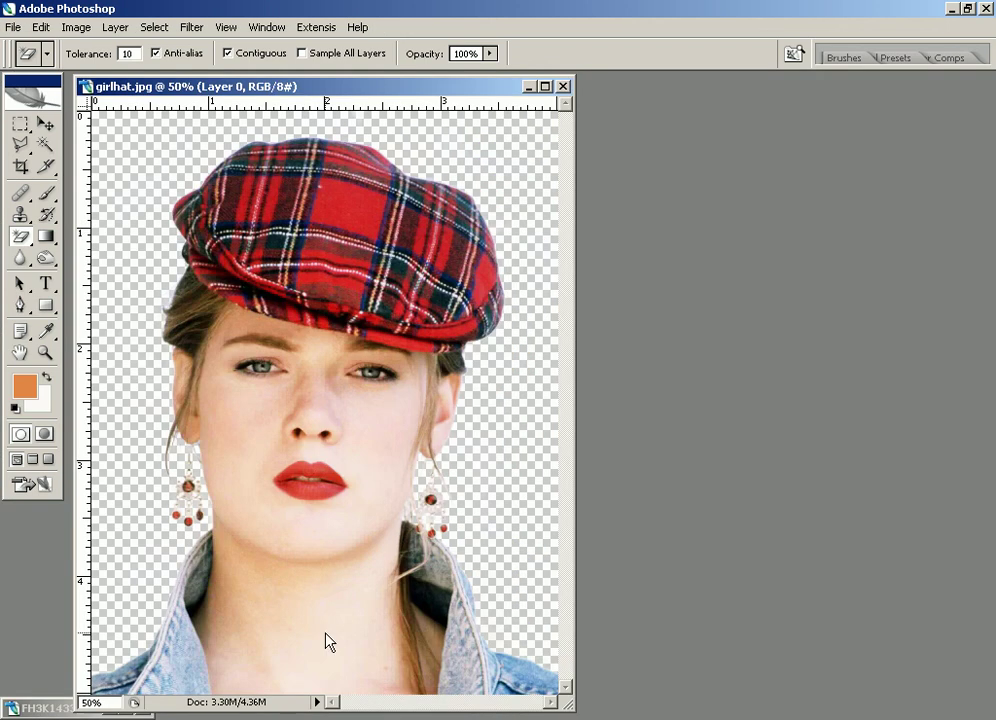
double_click(22, 708)
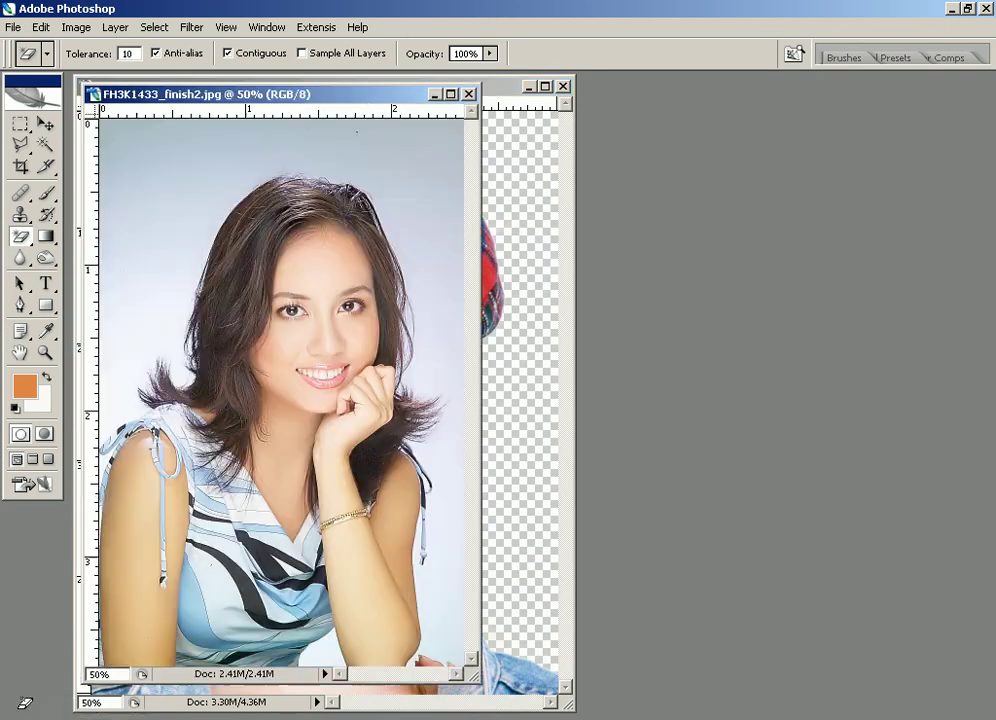
left_click(450, 94)
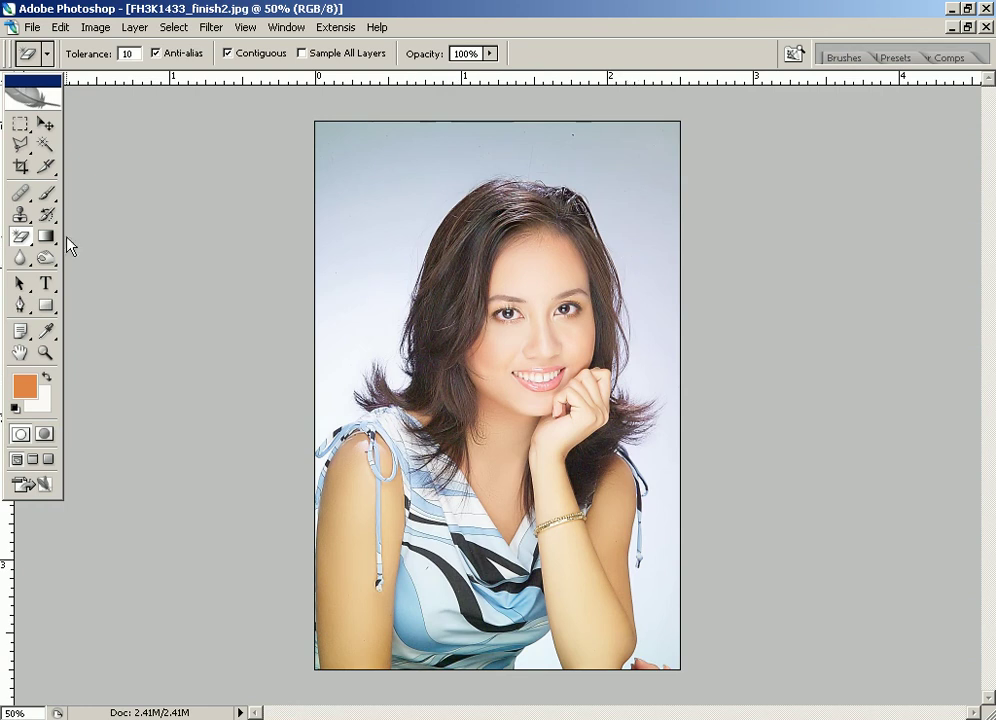
left_click(22, 238)
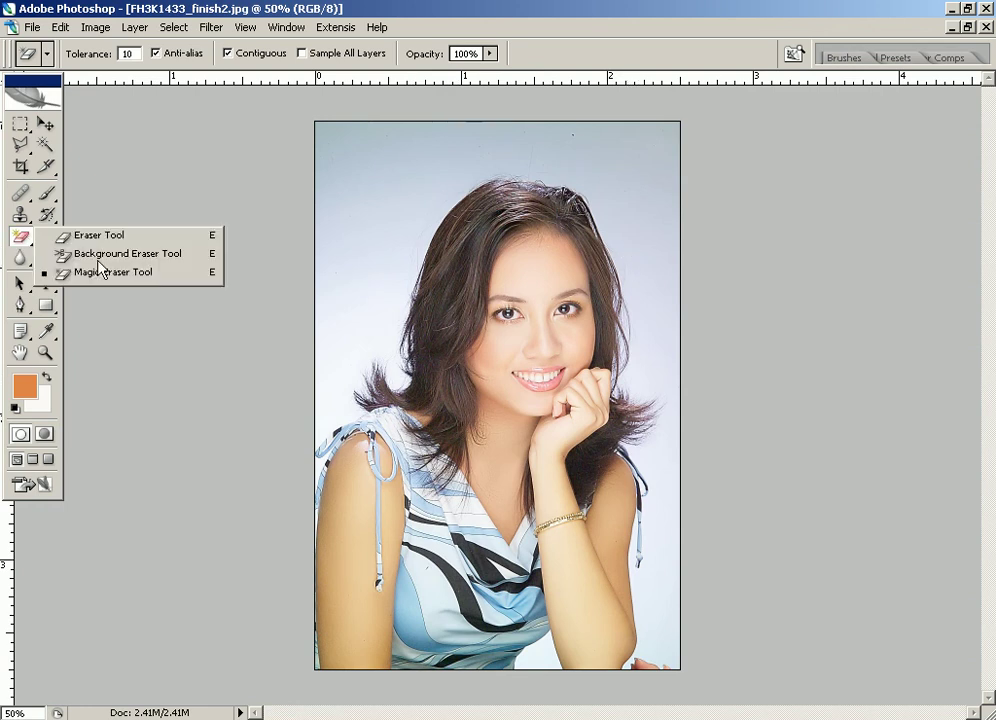
left_click(103, 258)
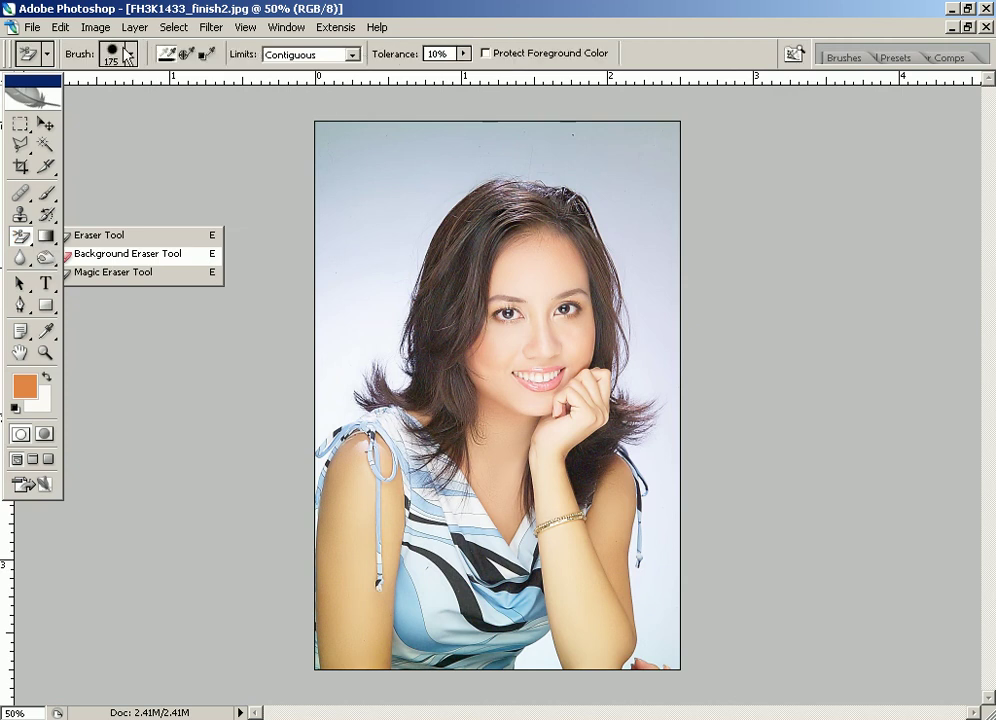
left_click(131, 56)
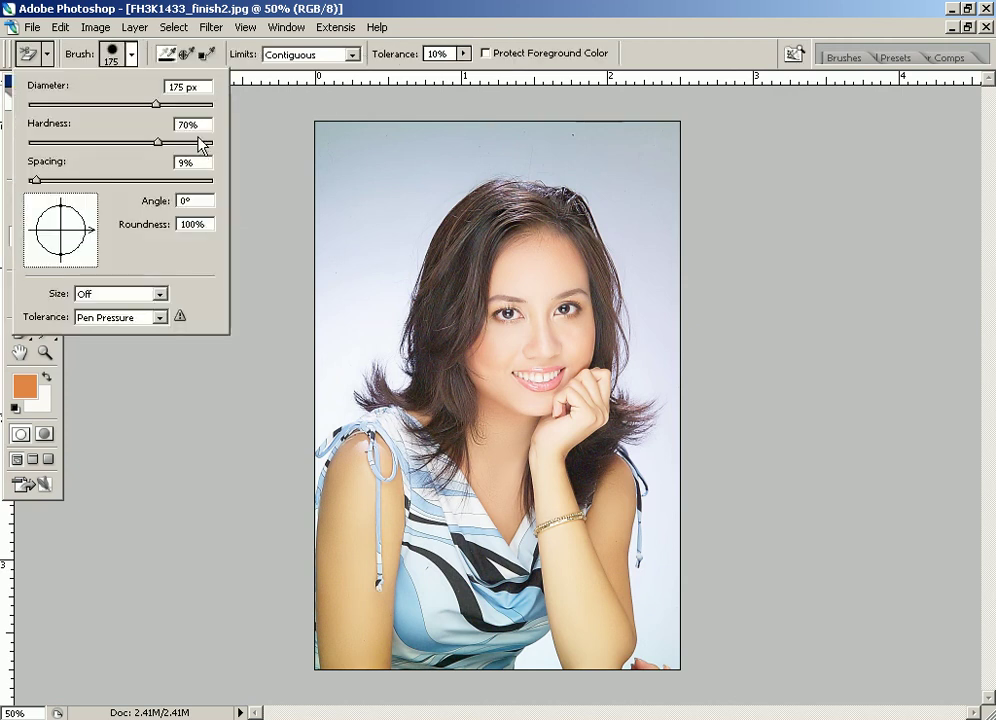
left_click(342, 8)
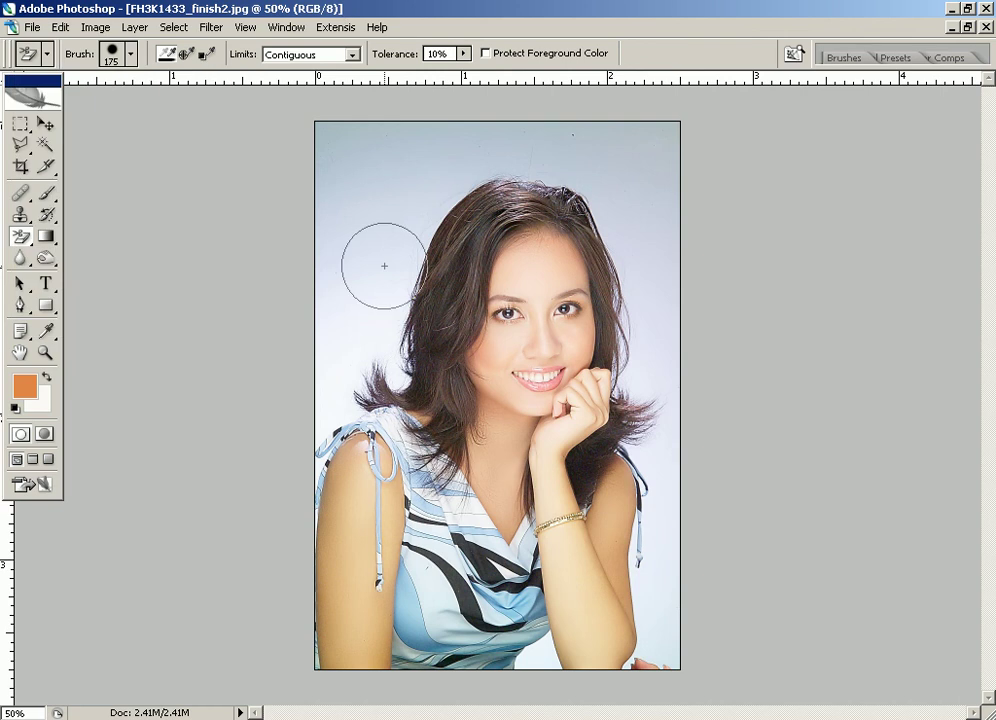
Erase the pale blue background left of the hair and along the top above the head.
left_click_drag(388, 257, 390, 318)
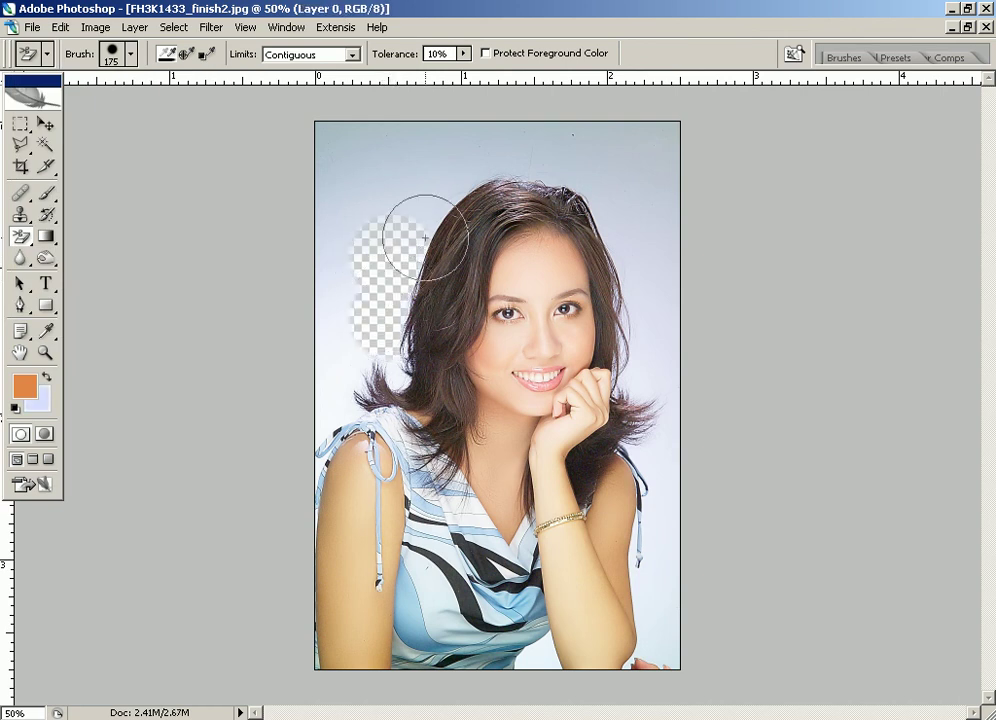
left_click_drag(433, 211, 422, 211)
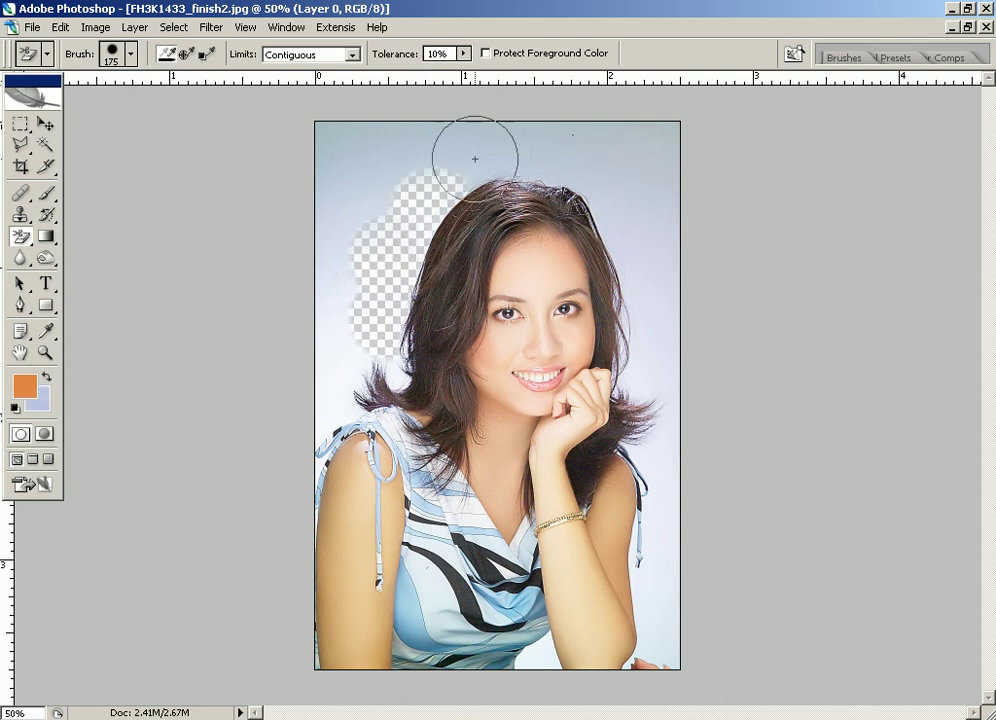
mouse_move(473, 156)
left_mouse_down()
mouse_move(465, 179)
mouse_move(538, 160)
left_mouse_up()
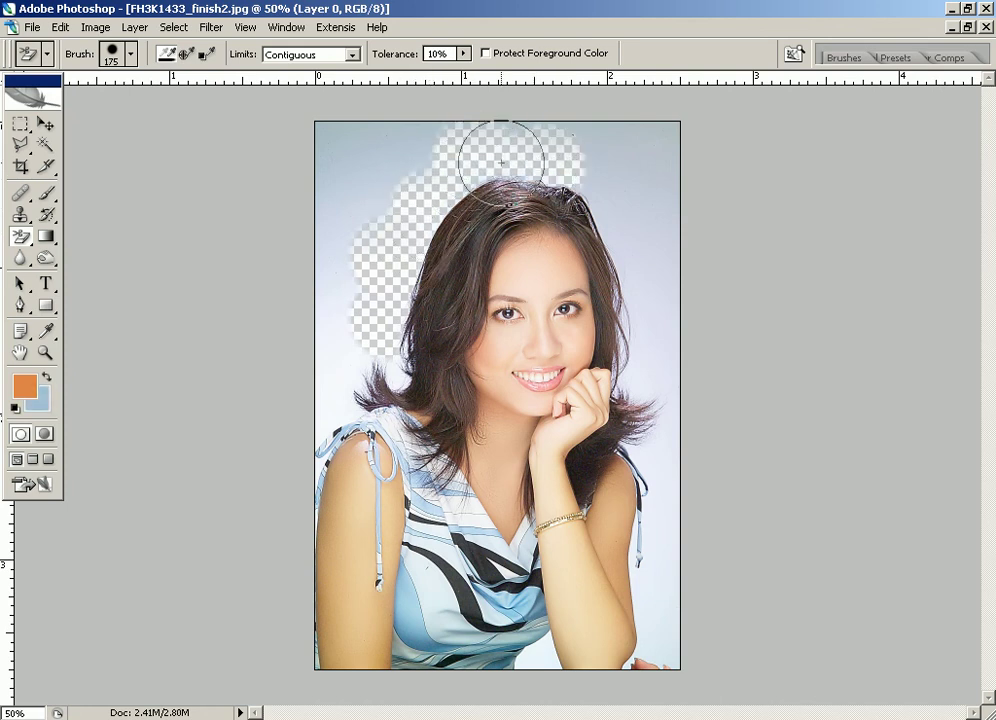
mouse_move(447, 183)
left_mouse_down()
mouse_move(623, 244)
mouse_move(642, 322)
mouse_move(634, 347)
mouse_move(645, 345)
mouse_move(627, 322)
left_mouse_up()
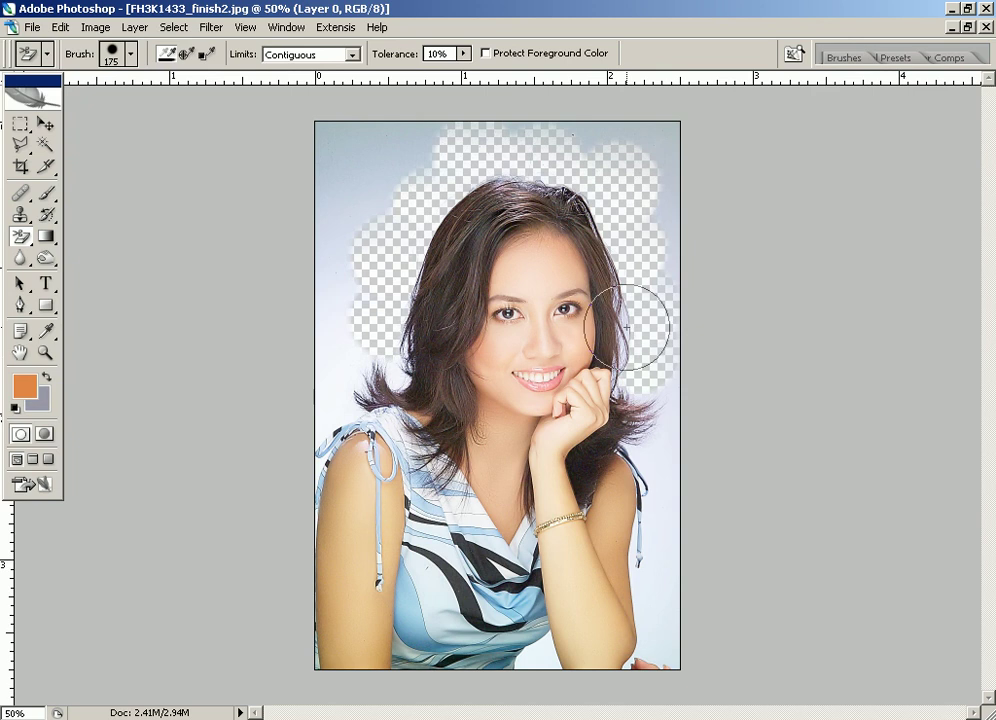
Erase the blue background right of the hair near the chin and along the left edge.
left_click(627, 326, "alt")
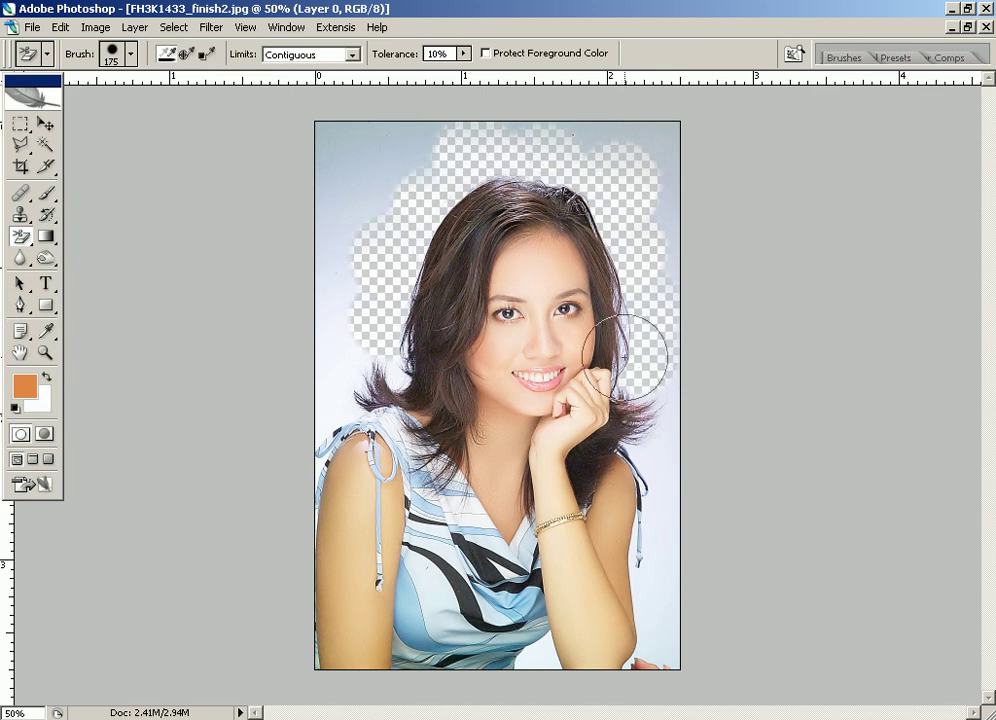
left_click(659, 403, "alt")
left_click_drag(659, 403, 651, 650)
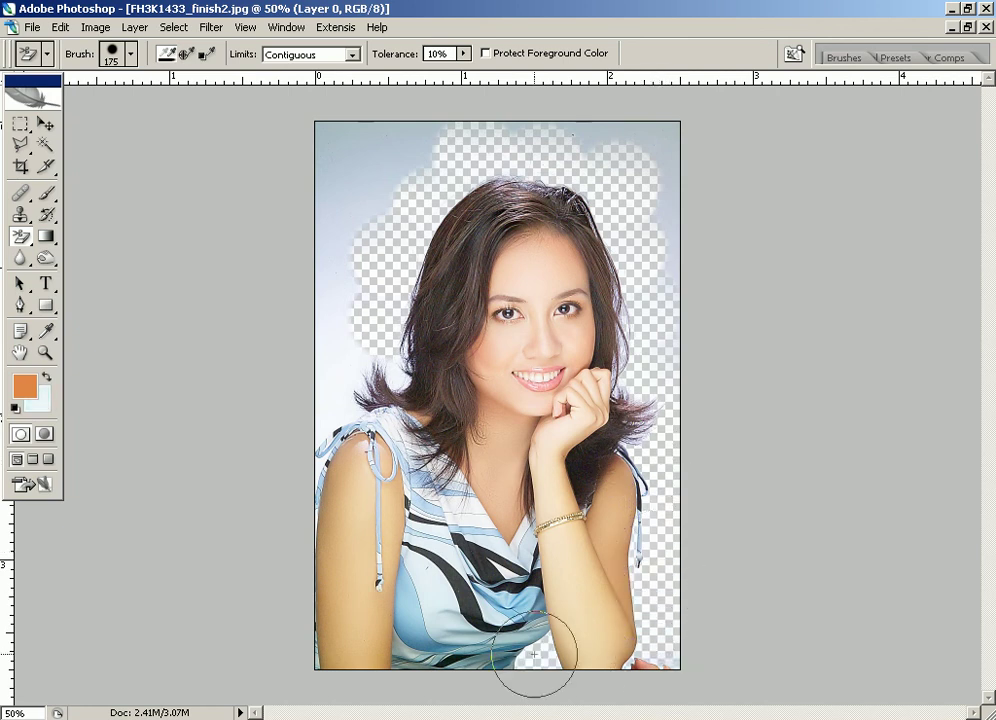
mouse_move(329, 396)
left_mouse_down()
mouse_move(344, 366)
mouse_move(393, 369)
mouse_move(345, 356)
mouse_move(318, 467)
left_mouse_up()
left_click_drag(311, 348, 311, 289)
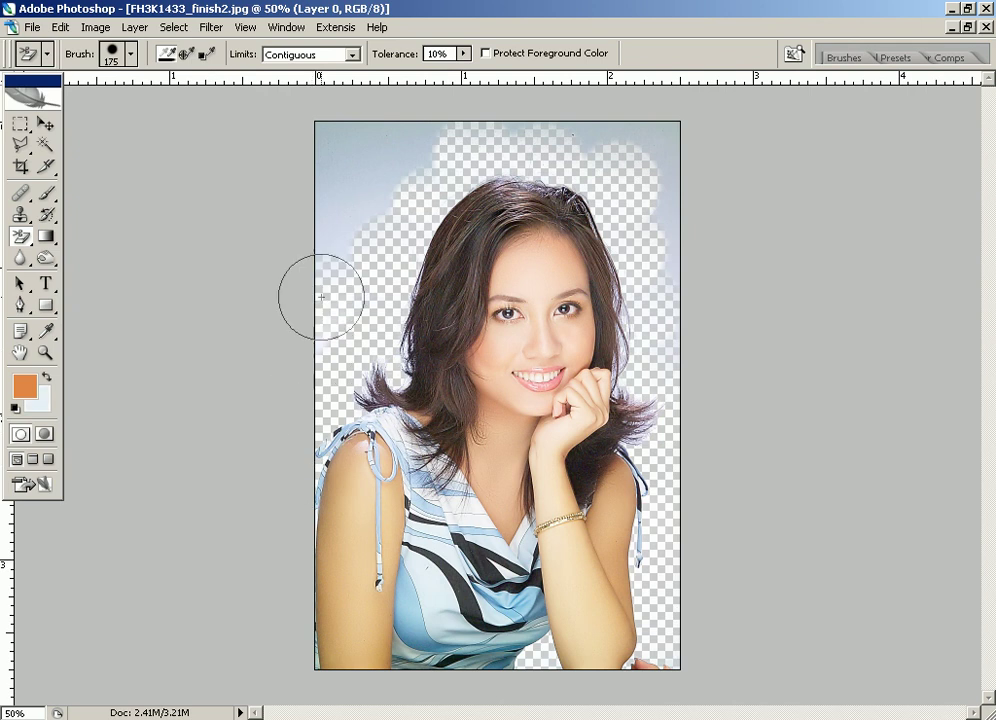
Use the Magic Eraser to clear the pale blue at the top-left, top-right and right edge.
right_click(20, 236)
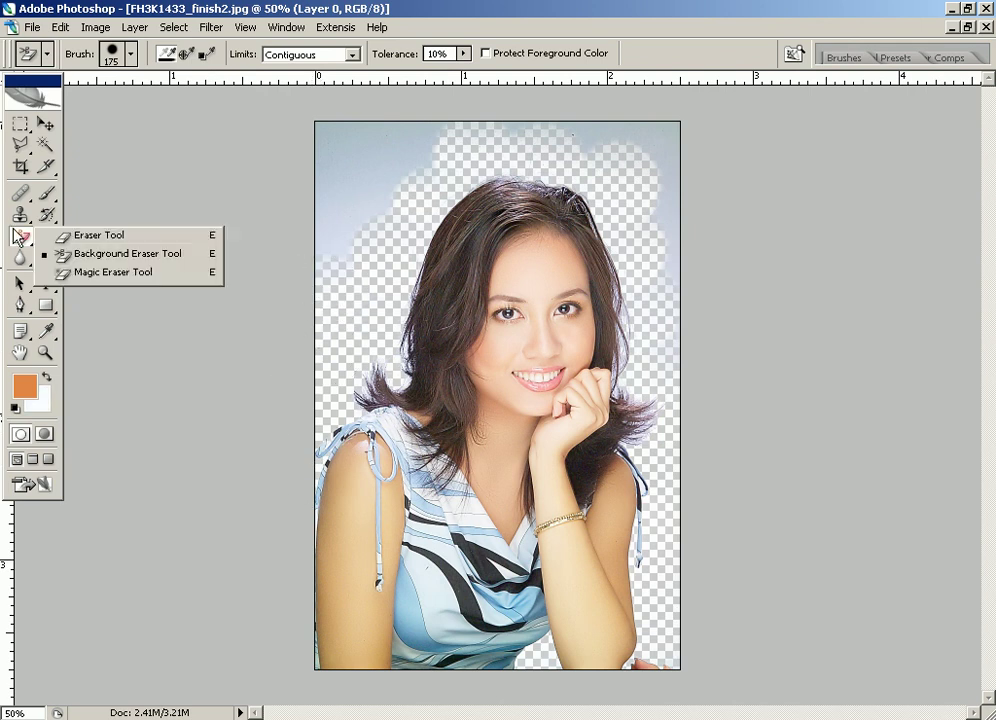
left_click(108, 272)
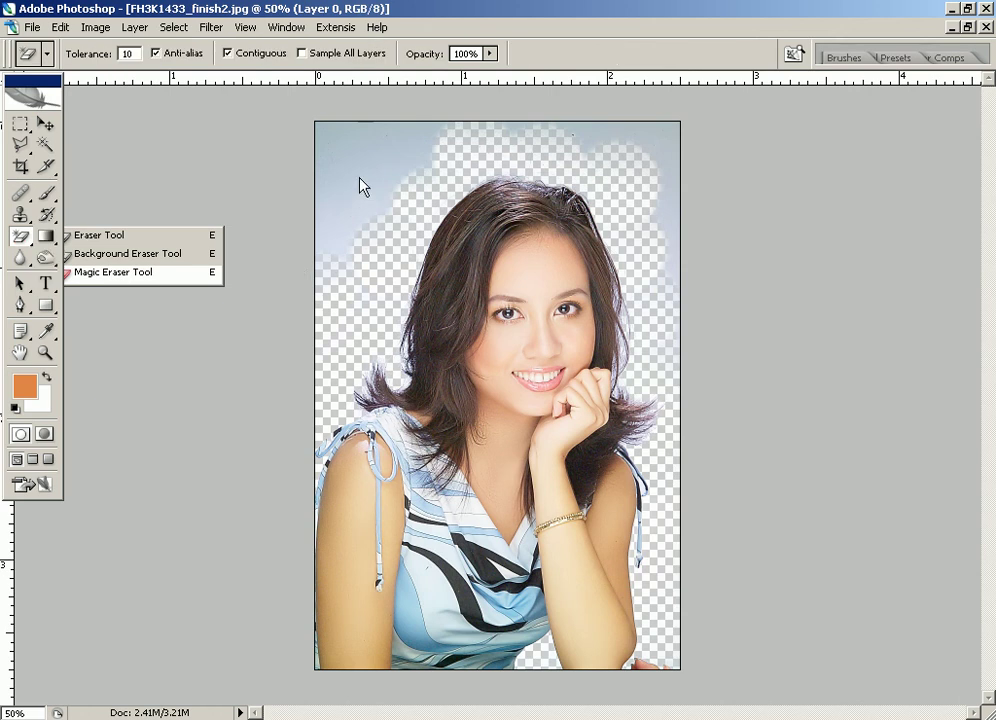
left_click(356, 213)
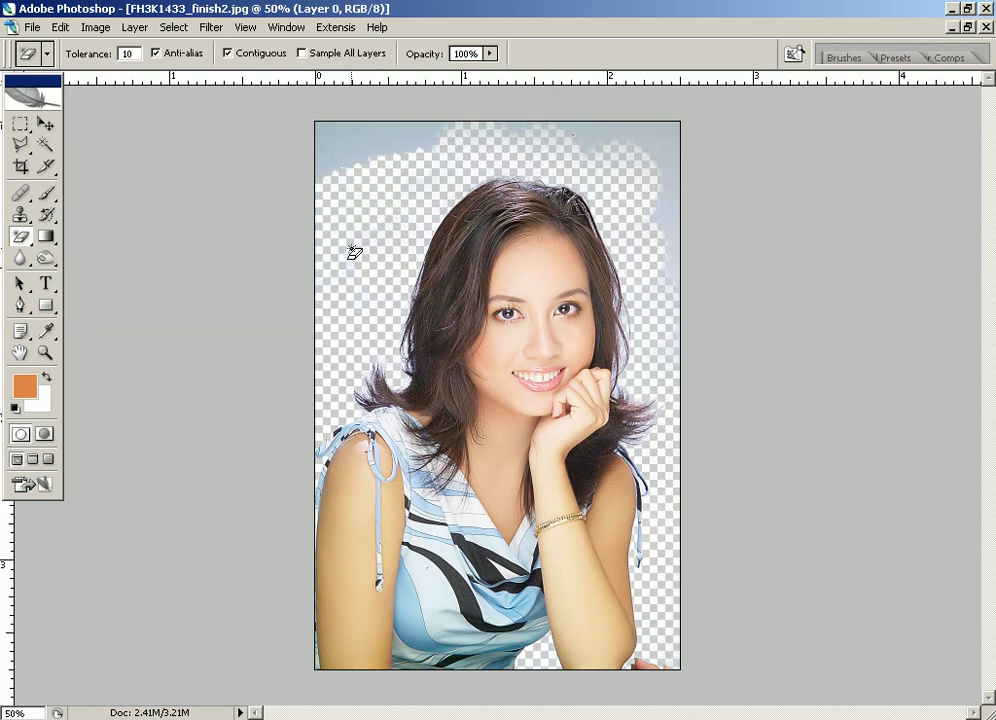
left_click(378, 140)
left_click(662, 160)
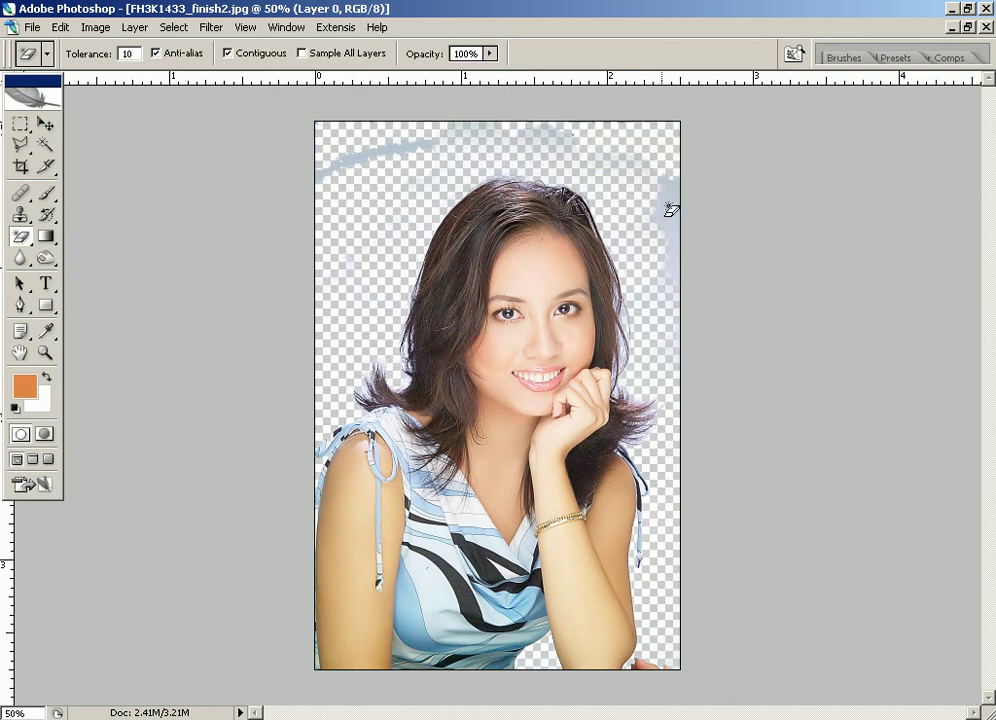
left_click(667, 272)
left_click(20, 214)
left_click_drag(20, 236, 112, 254)
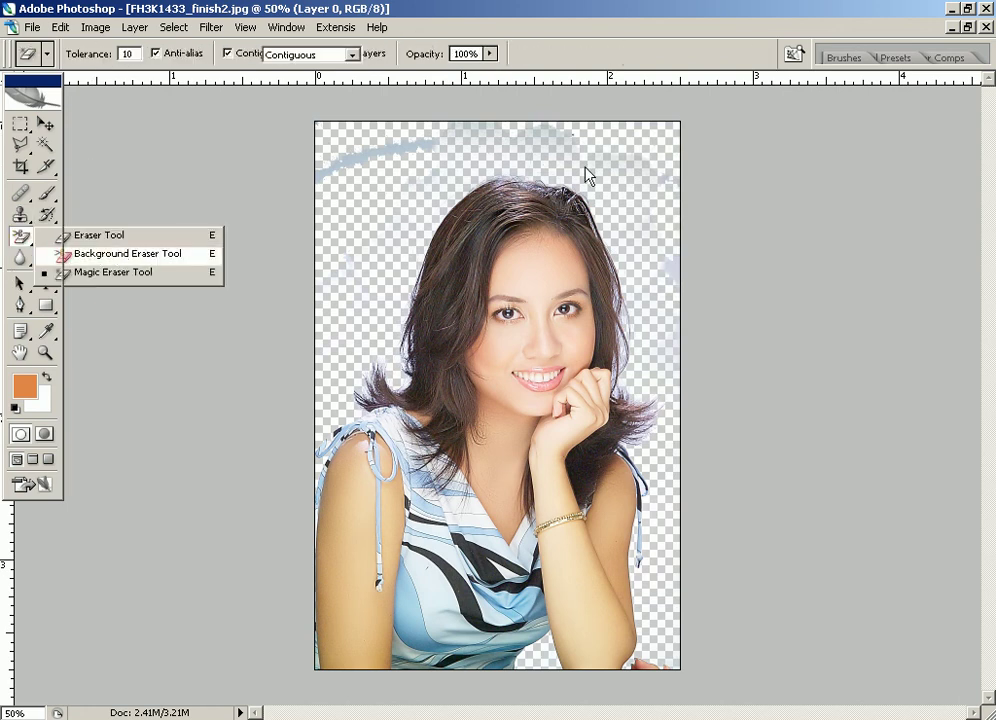
Erase the leftover bluish streaks and haze at the top-left, above, and beside both sides of the hair.
left_click(566, 135, "alt")
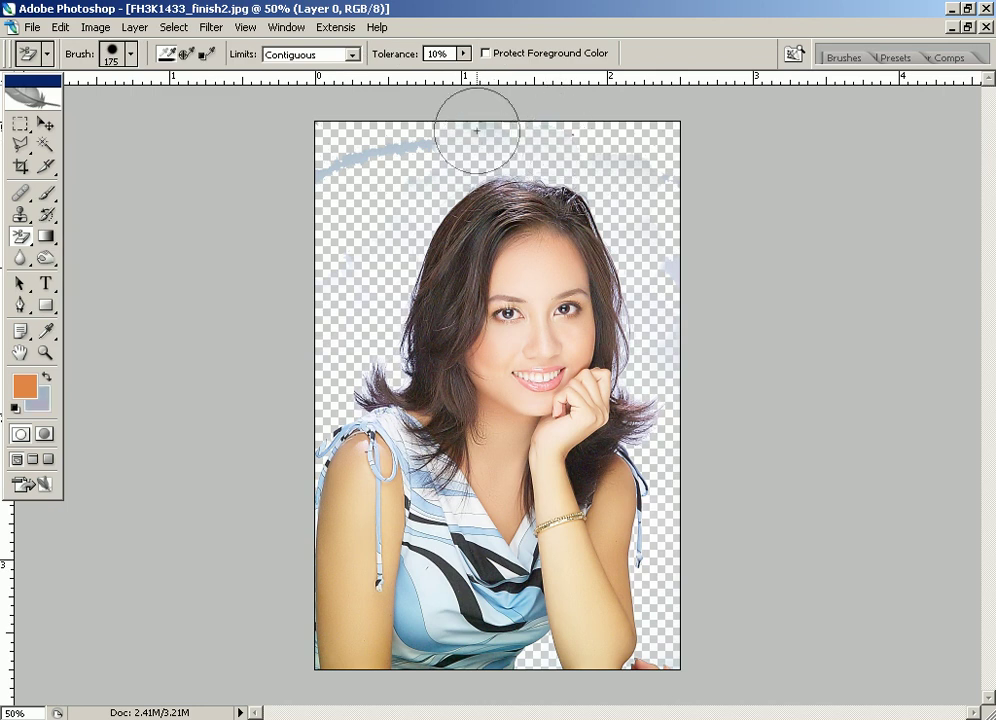
left_click(382, 148, "alt")
left_click_drag(382, 148, 324, 176)
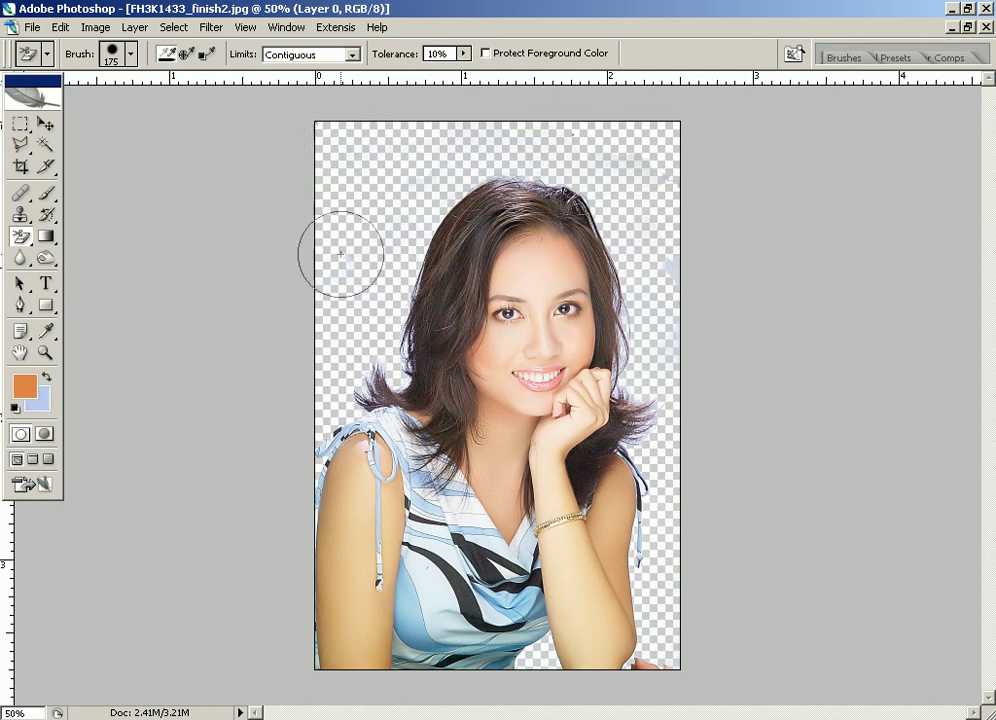
left_click_drag(338, 251, 351, 251)
left_click_drag(659, 261, 658, 251)
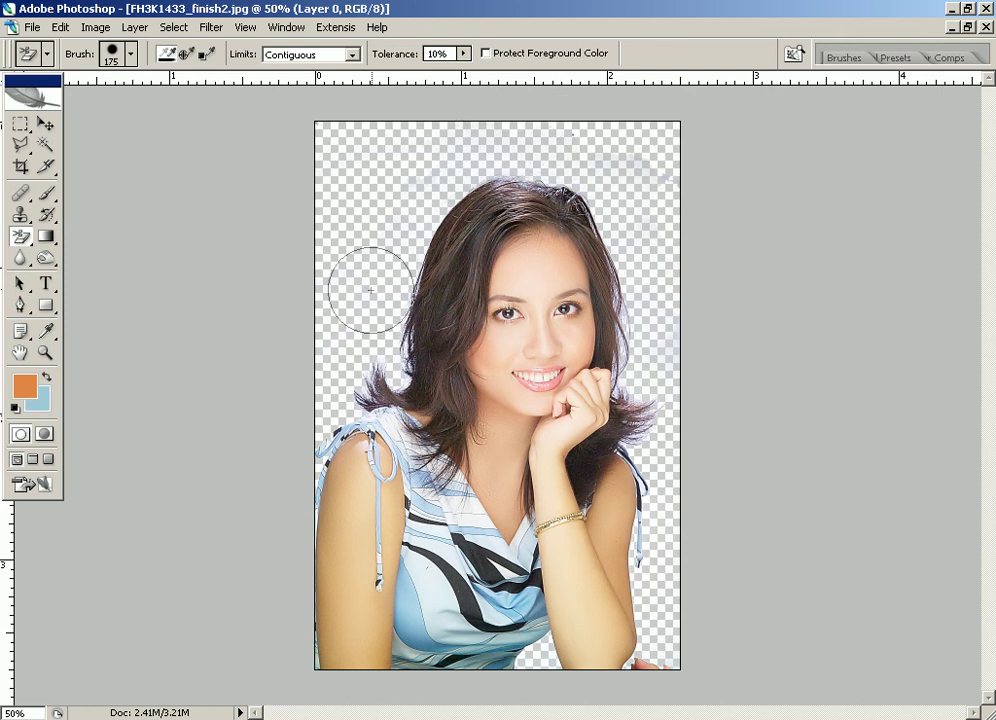
left_click(669, 463)
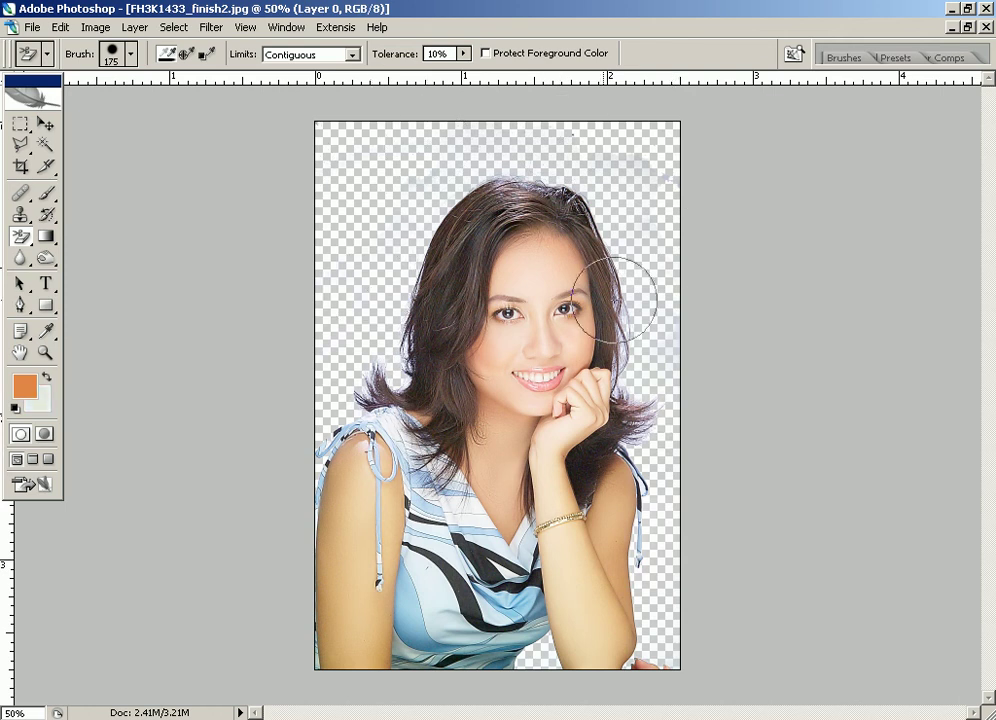
left_click(511, 172)
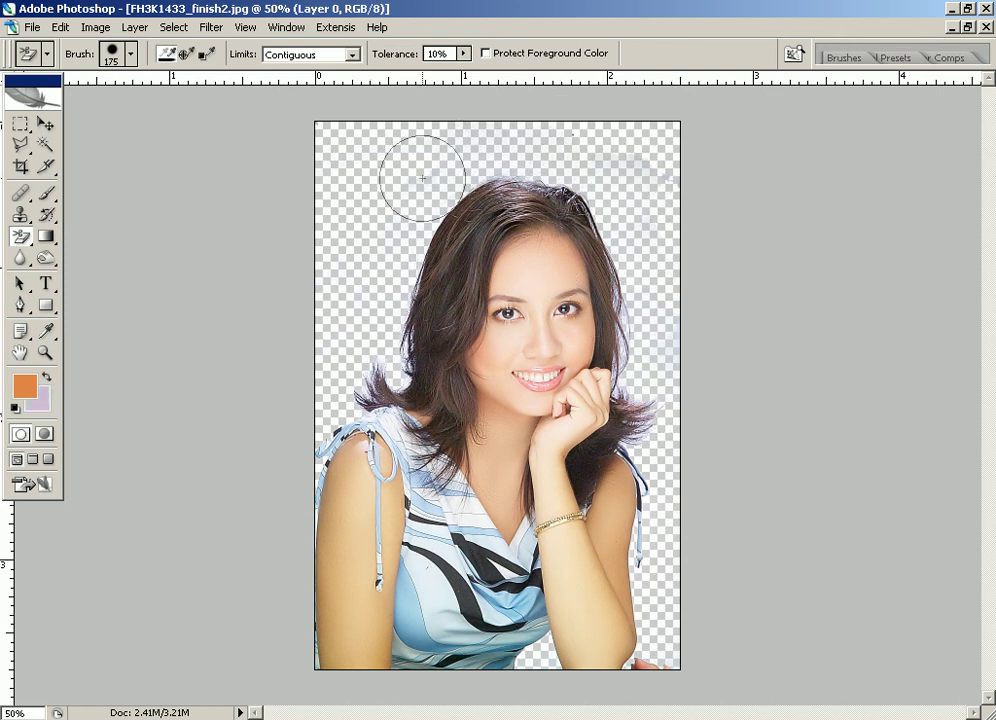
left_click(359, 375)
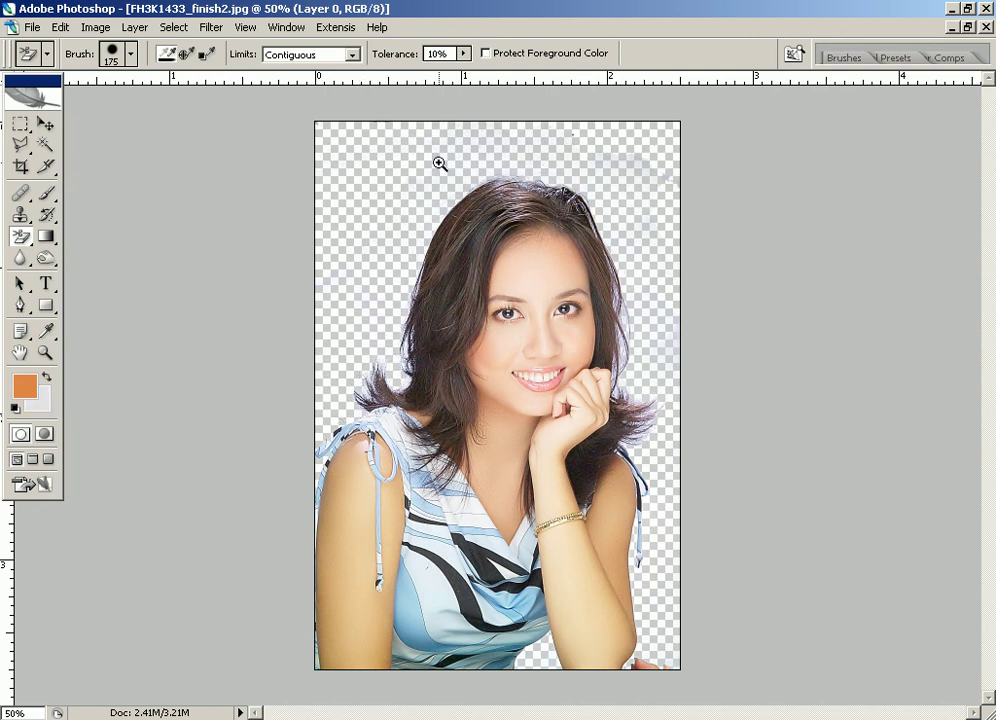
Zoom in on the hair's left side and trace its edge with the Polygonal Lasso.
left_click_drag(316, 270, 475, 433)
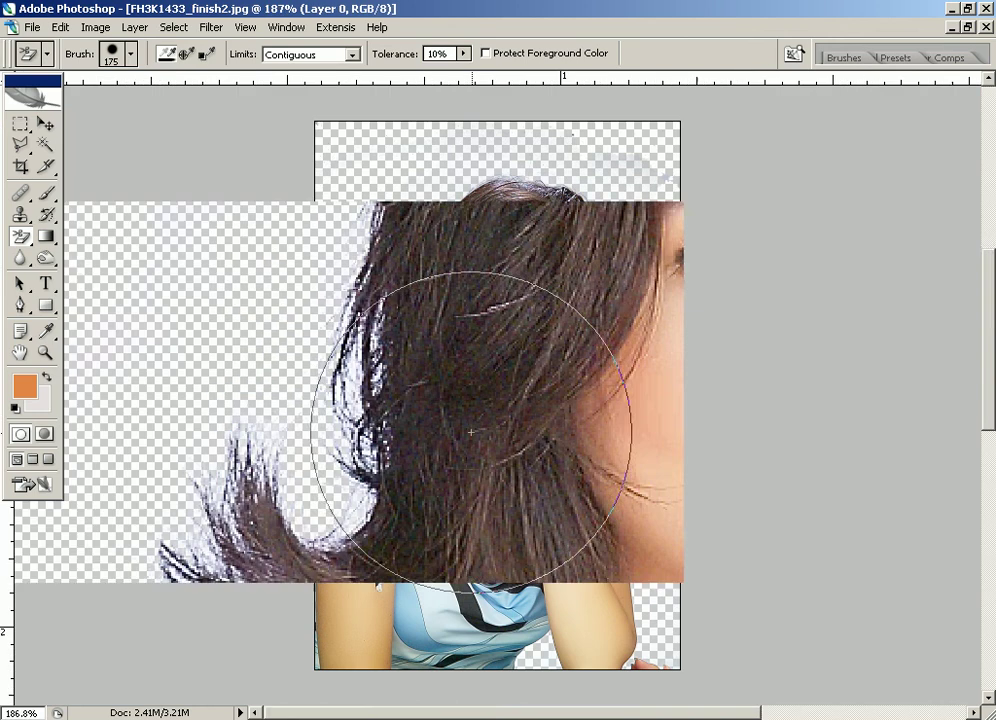
left_click(20, 145)
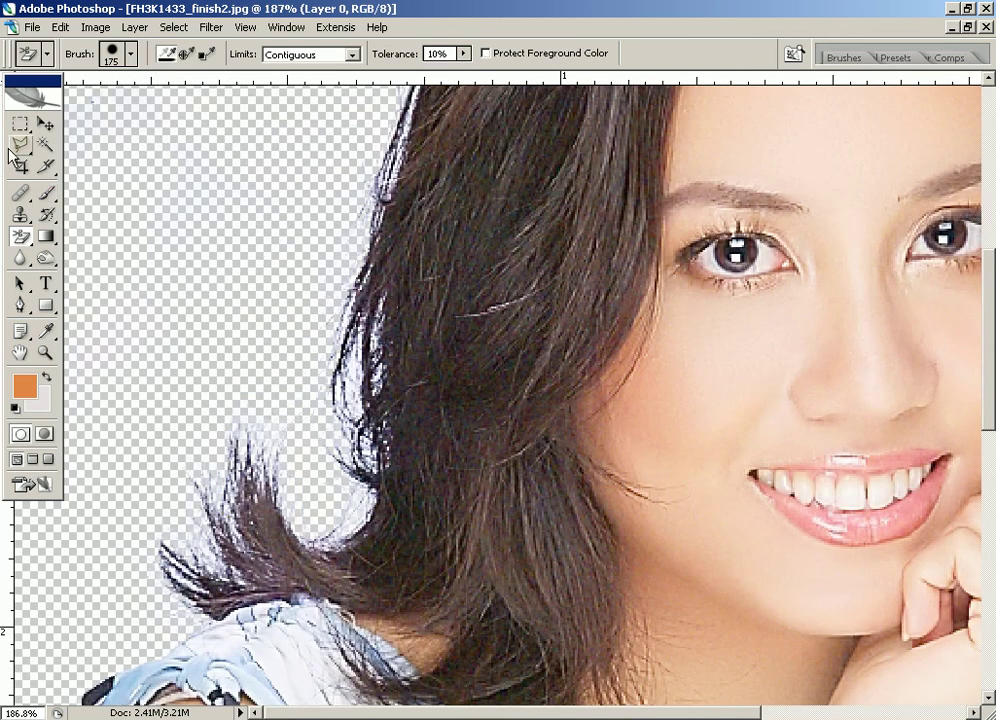
left_click(327, 110)
left_click(463, 149)
left_click(421, 277)
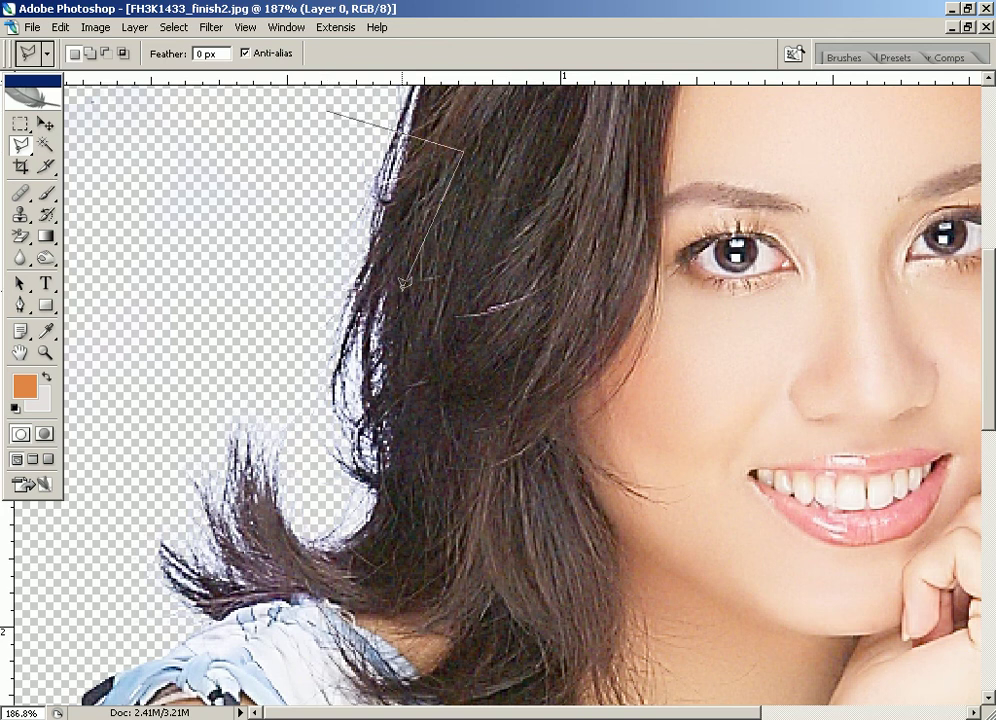
left_click(398, 497)
left_click(372, 545)
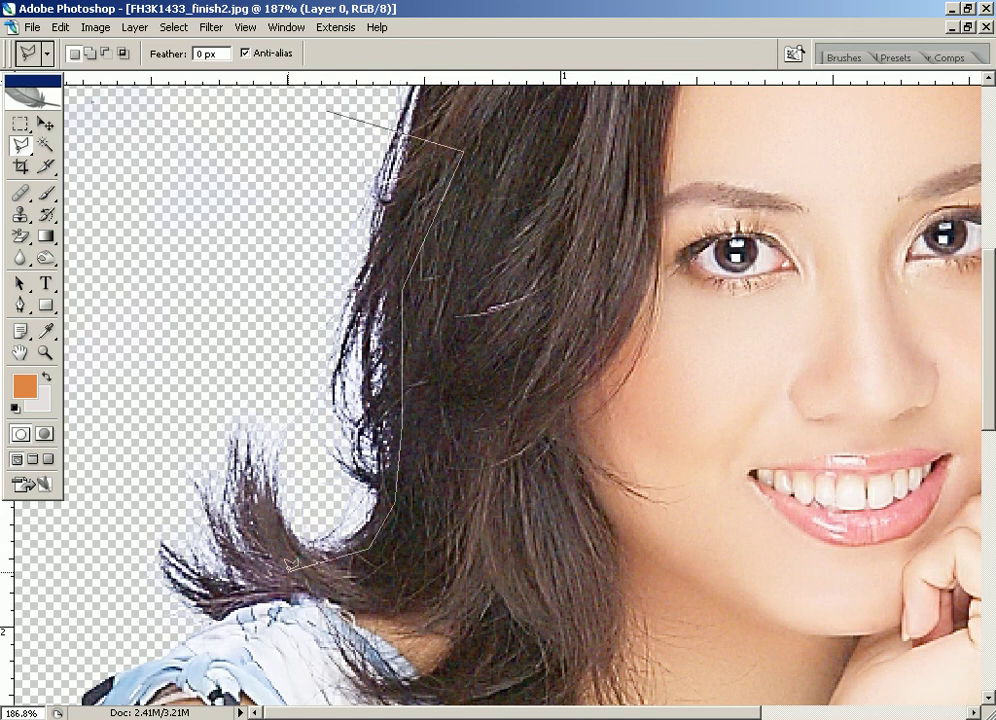
Close the polygonal outline around the hazy area out to the lower-left corner.
left_click(115, 655)
left_click(102, 352)
left_click(216, 138)
scroll(216, 138, "up", 5)
left_click(324, 516)
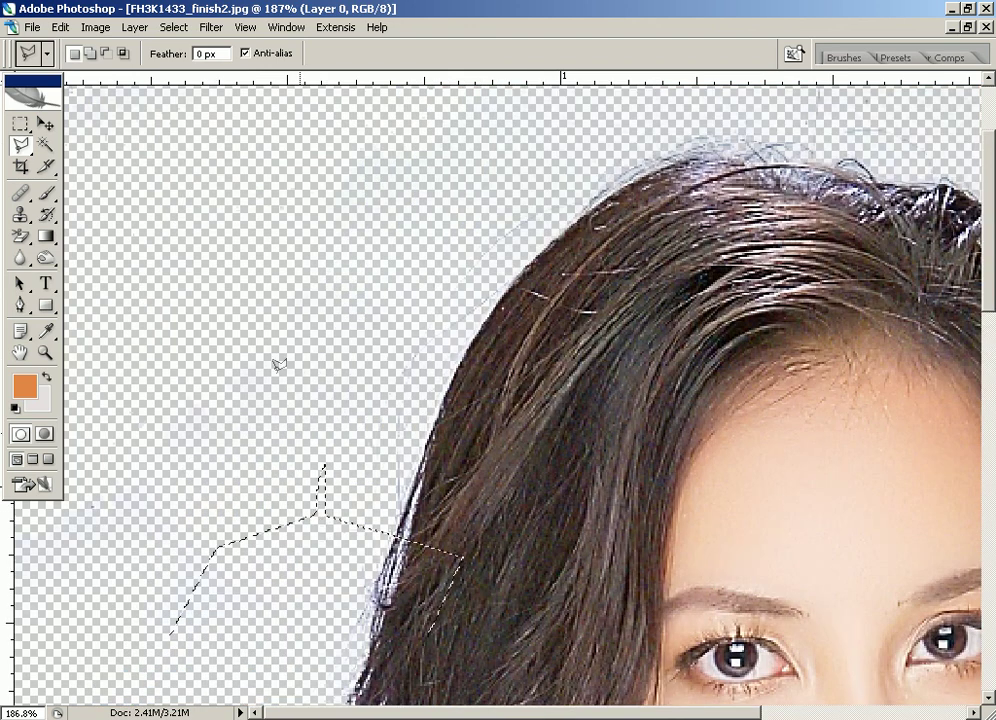
left_click(186, 27)
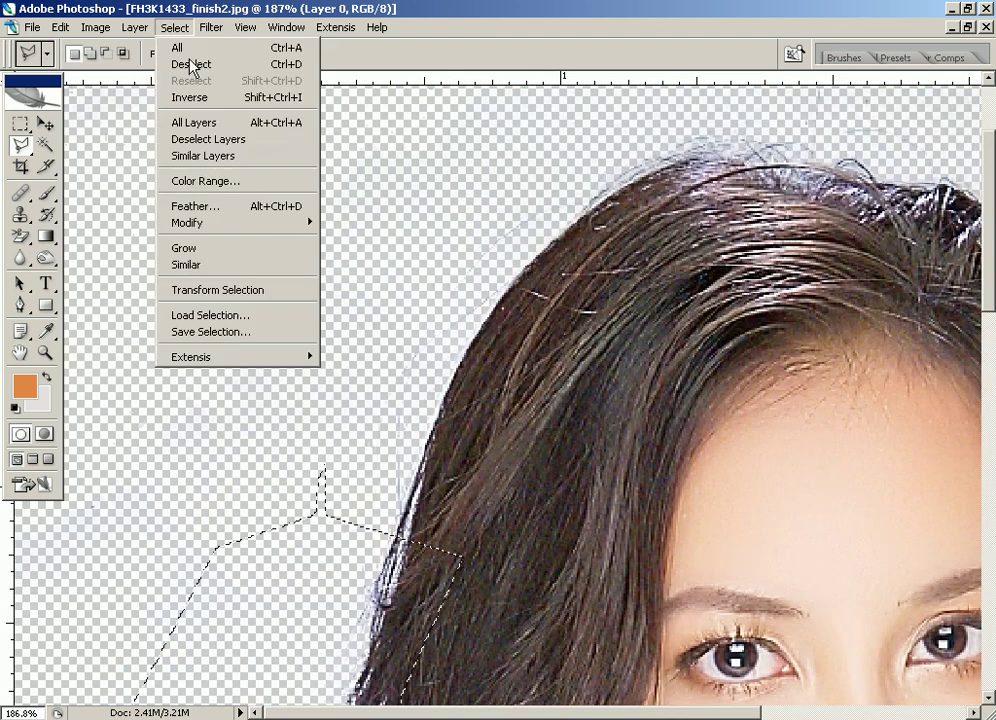
Build a Color Range selection from two sampled haze colours with Fuzziness 133.
left_click(203, 185)
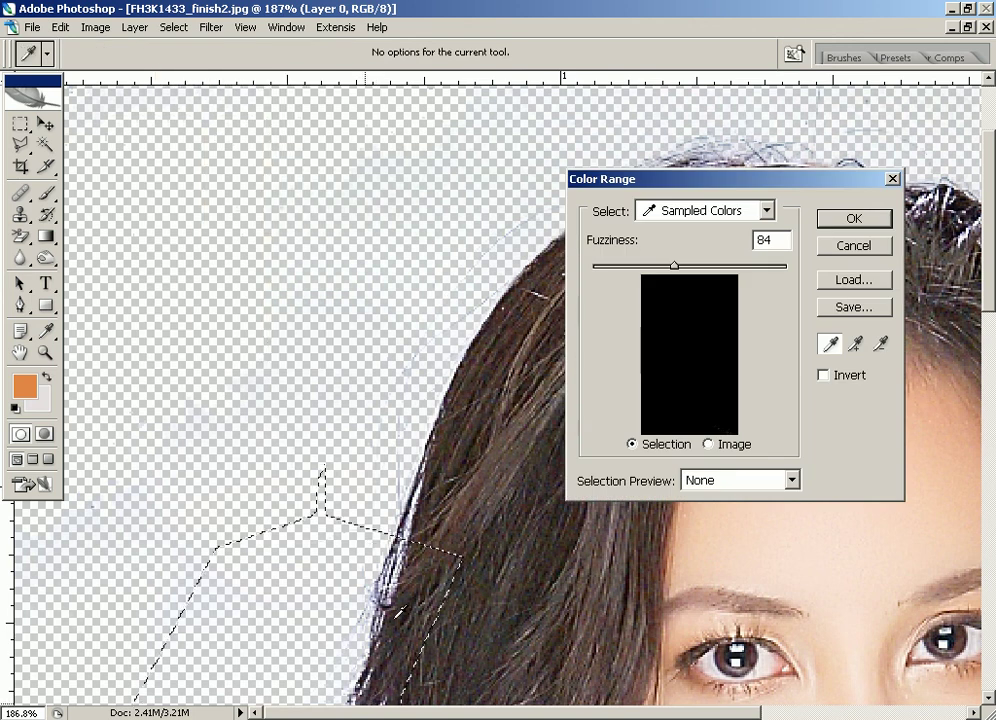
left_click(314, 440)
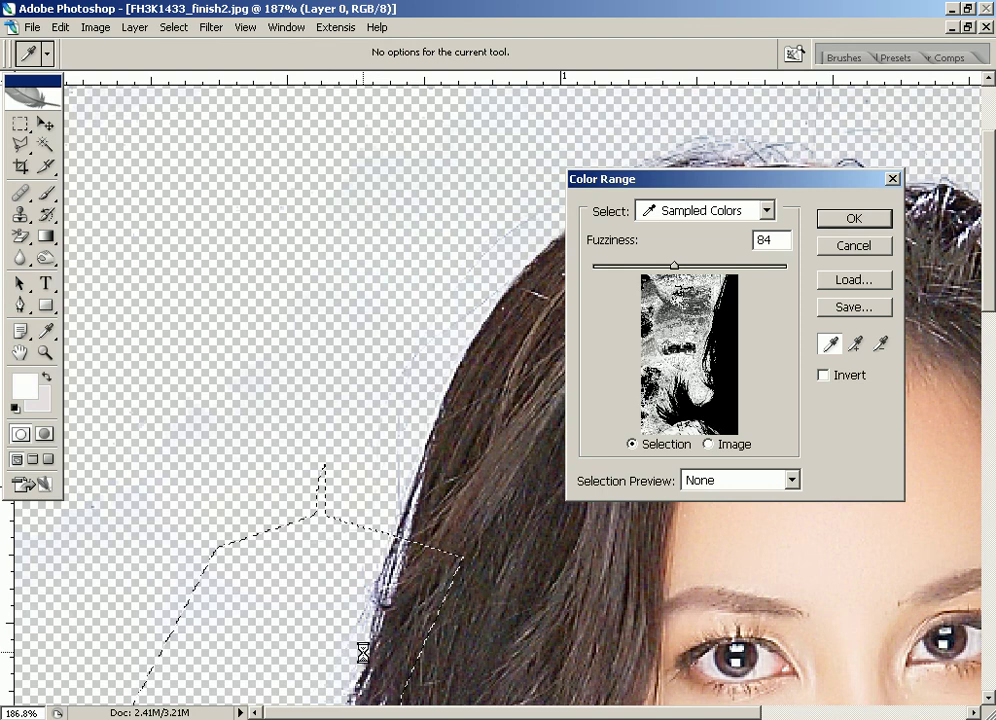
left_click(286, 507)
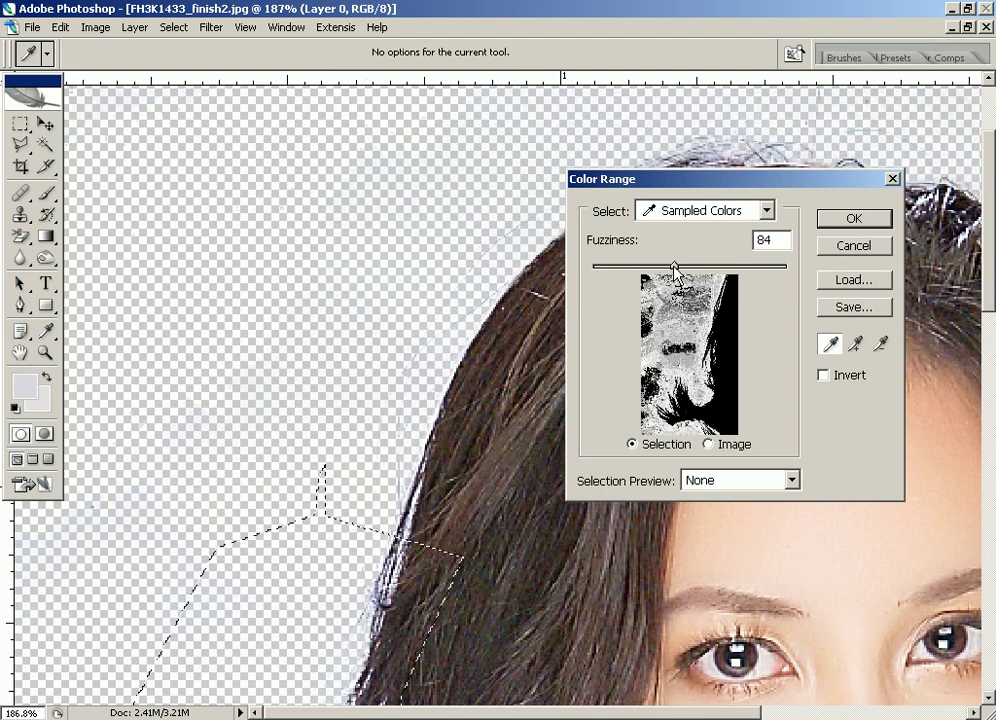
left_click_drag(675, 267, 723, 267)
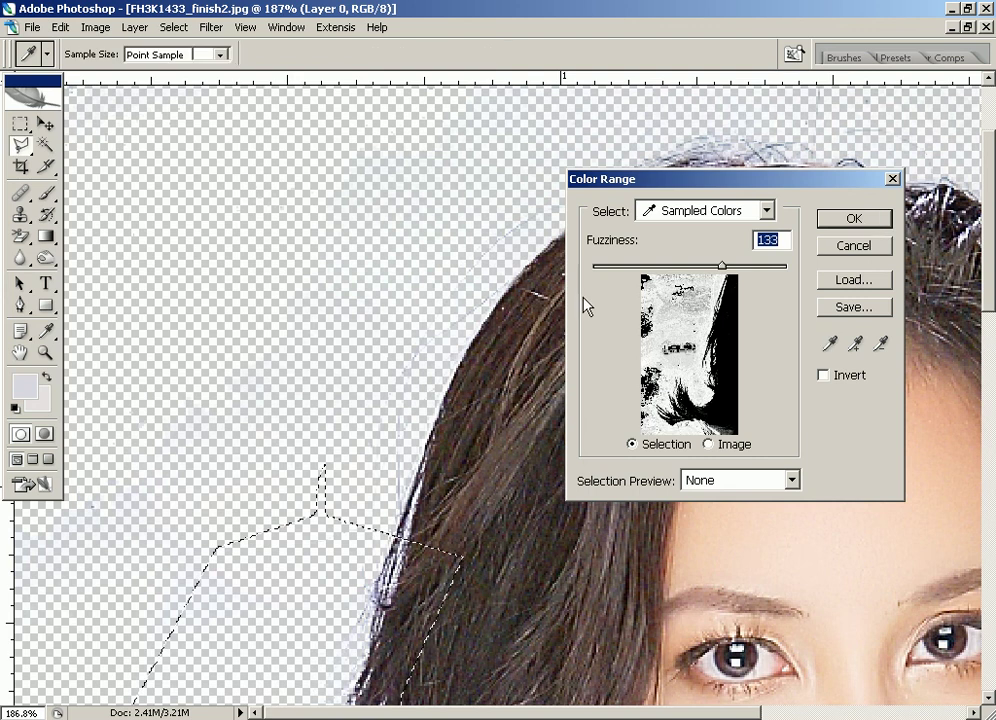
key("Return")
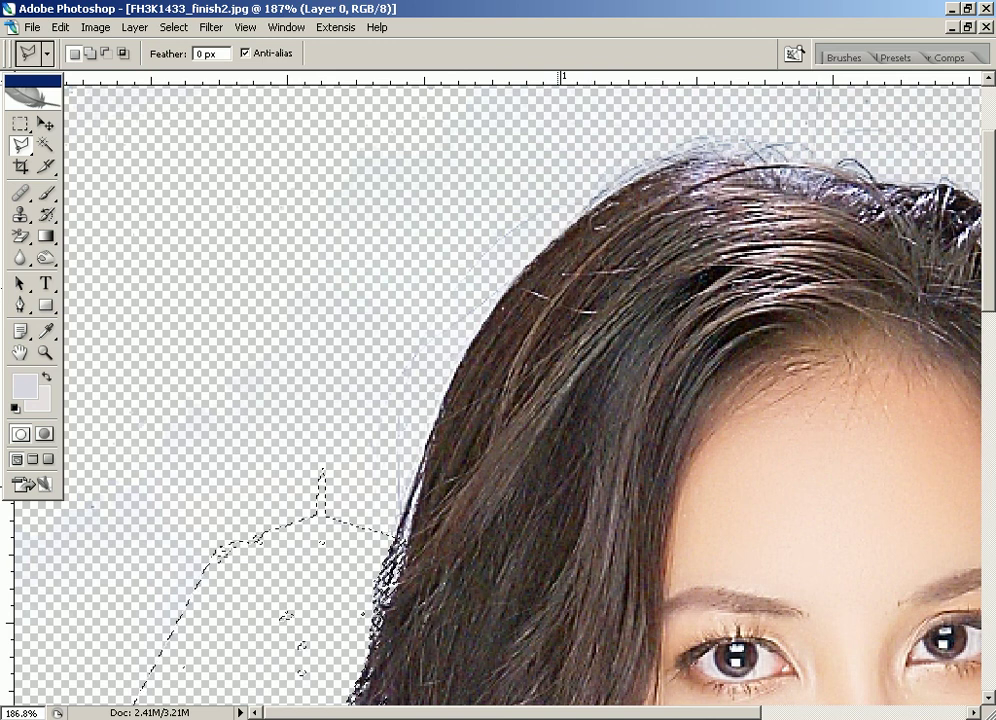
Delete the selected haze, deselect, and zoom out until the whole portrait fits at 50%.
key("ctrl+d")
key("ctrl+alt+0")
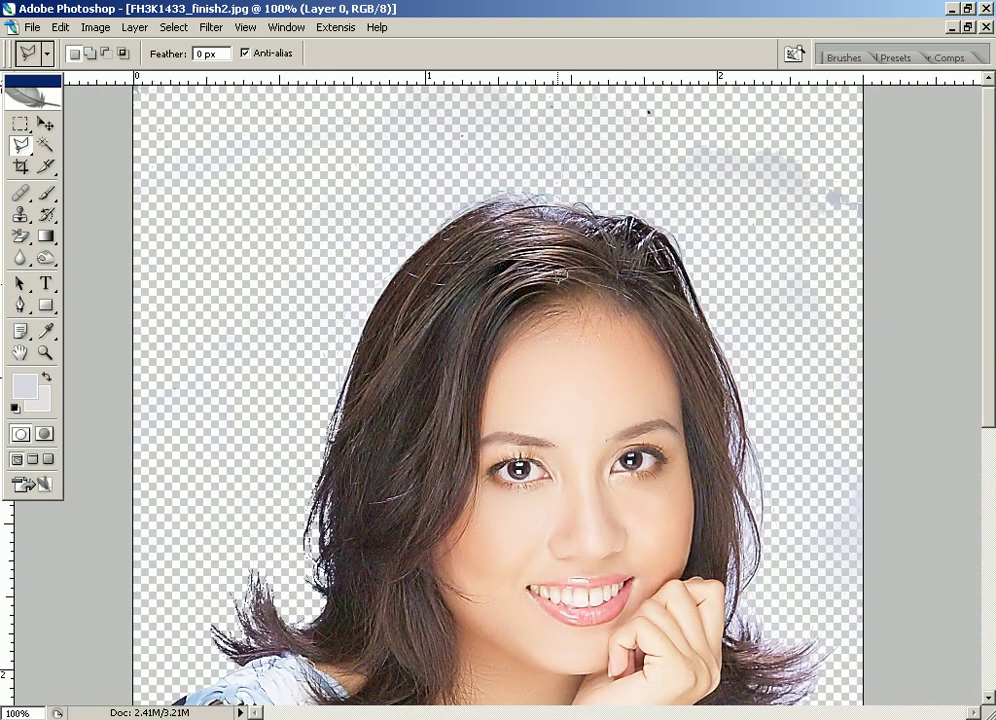
key("ctrl+minus")
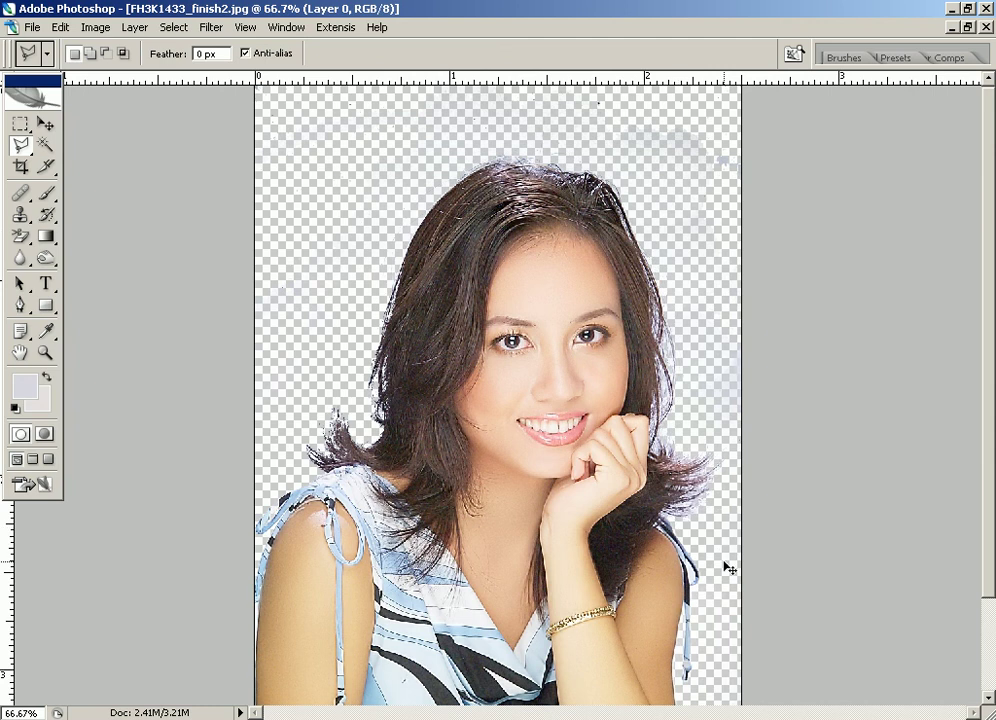
key("ctrl+minus")
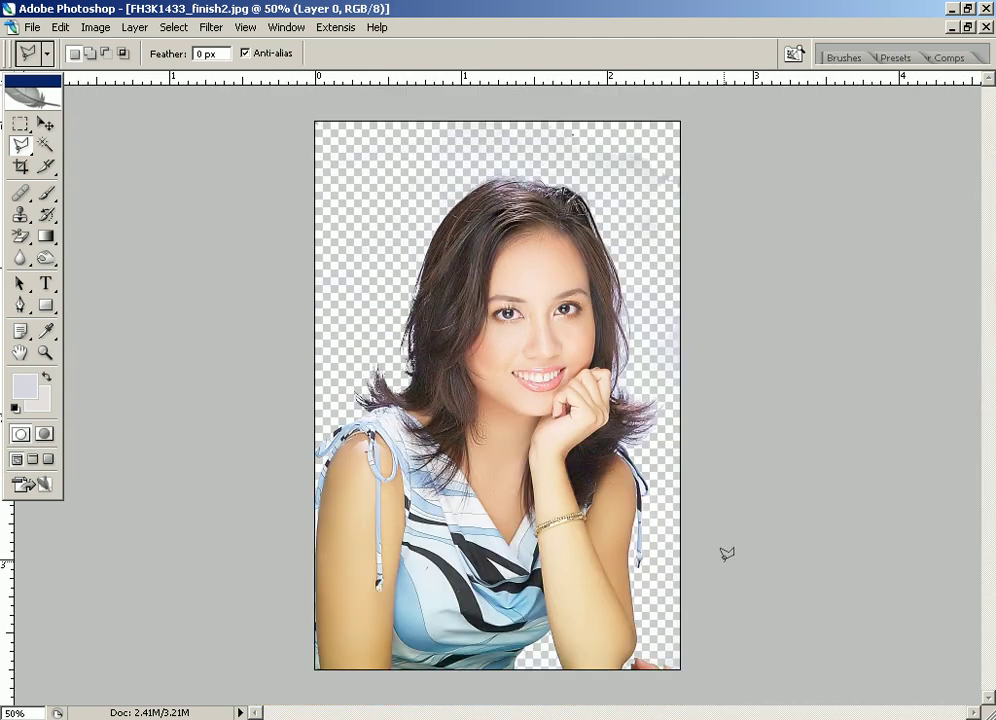